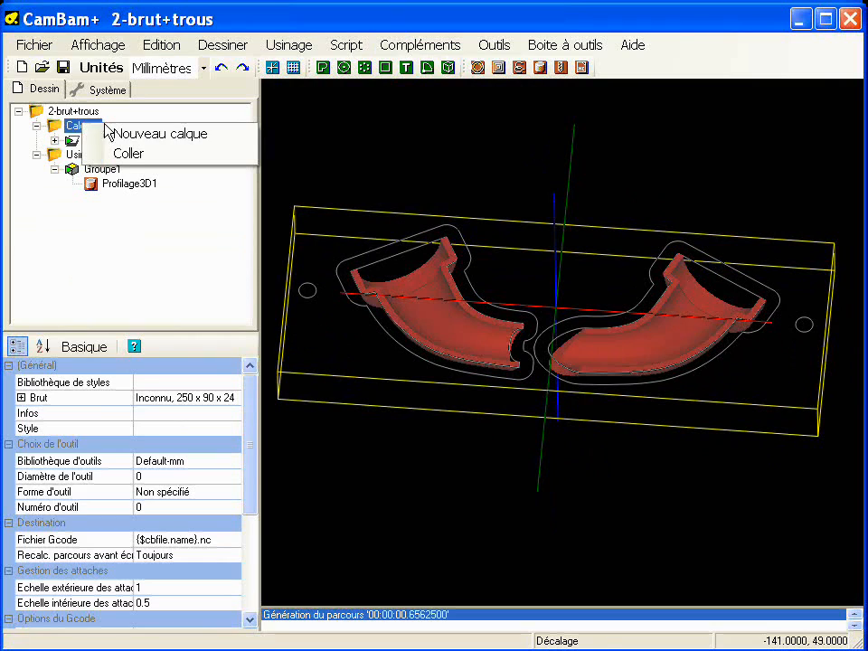
# - Create a new layer in the drawing and name it "limites avant"
pyautogui.click(117, 131)
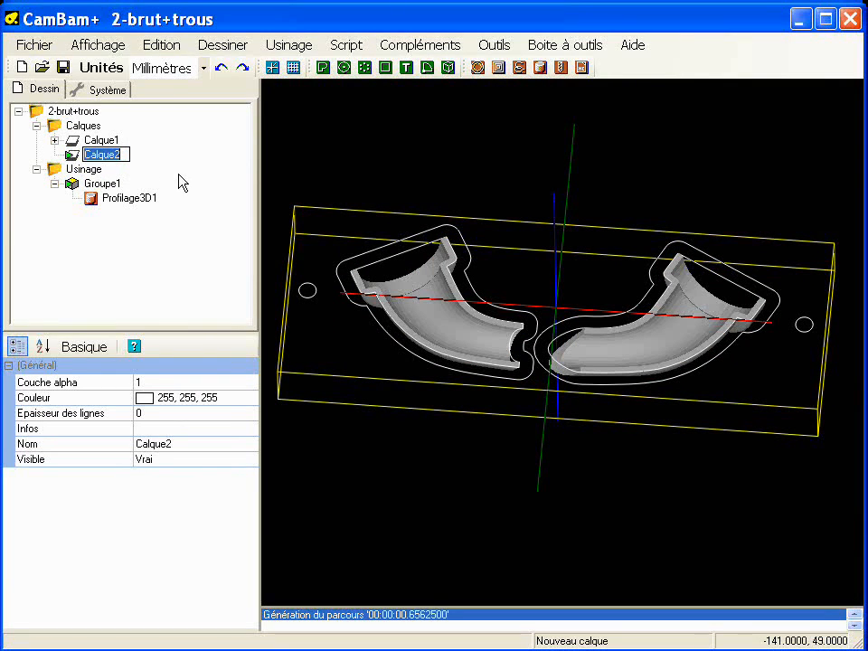
pyautogui.write('limit')
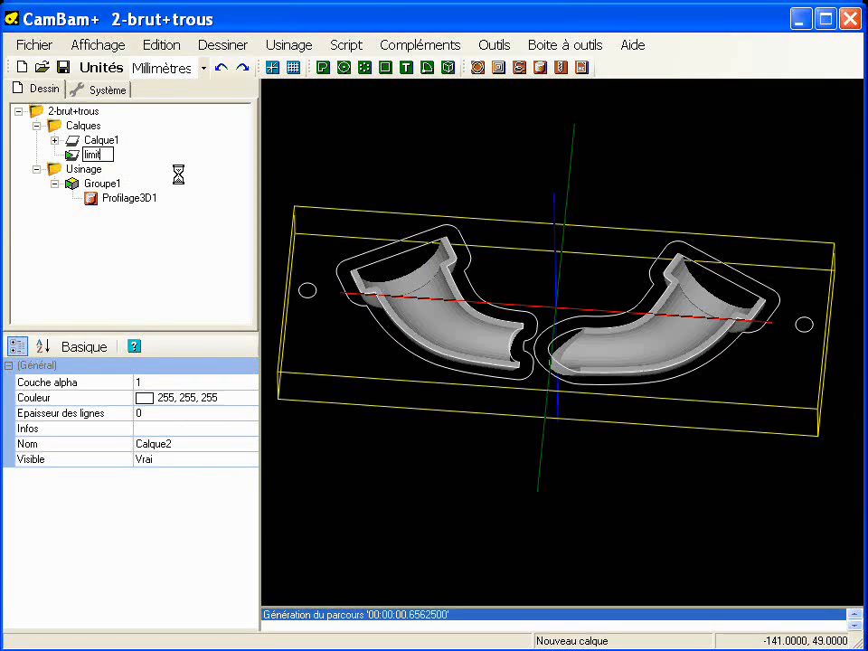
pyautogui.write('es avant')
pyautogui.press('Return')
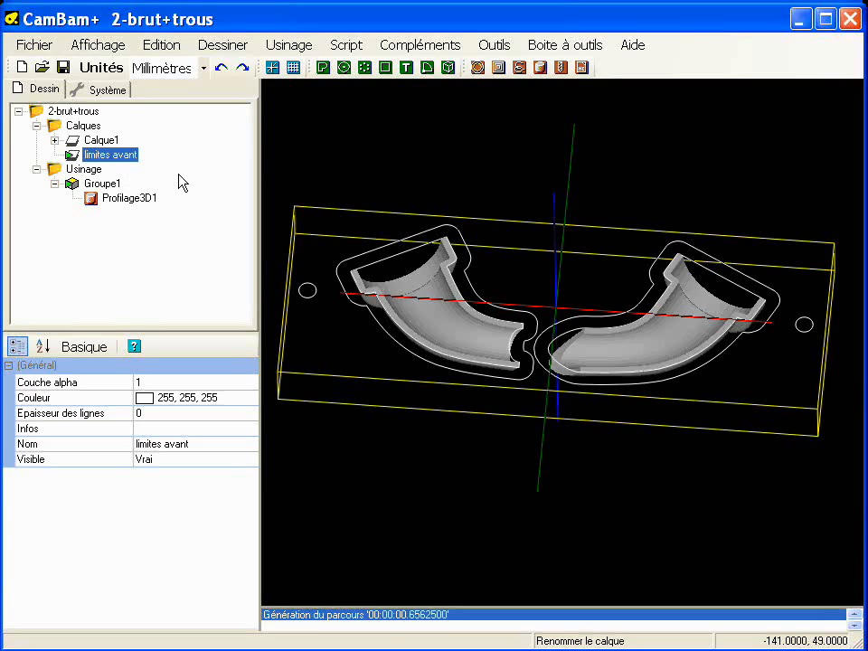
# - Move the two outer offset outlines around the elbow halves from Calque1 into the "limites avant" layer
pyautogui.click(54, 140)
pyautogui.click(342, 270)
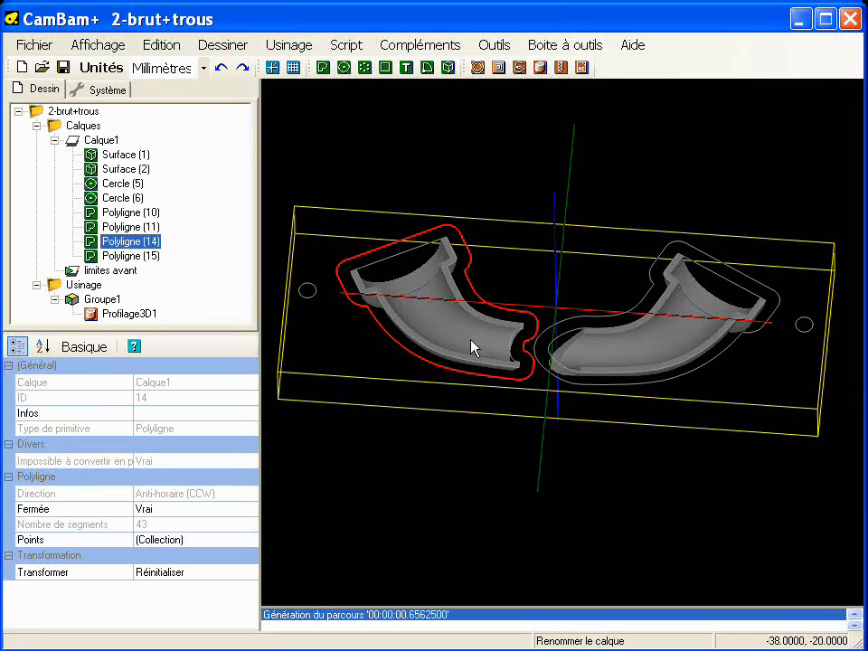
pyautogui.keyDown('ctrl'); pyautogui.click(552, 380); pyautogui.keyUp('ctrl')
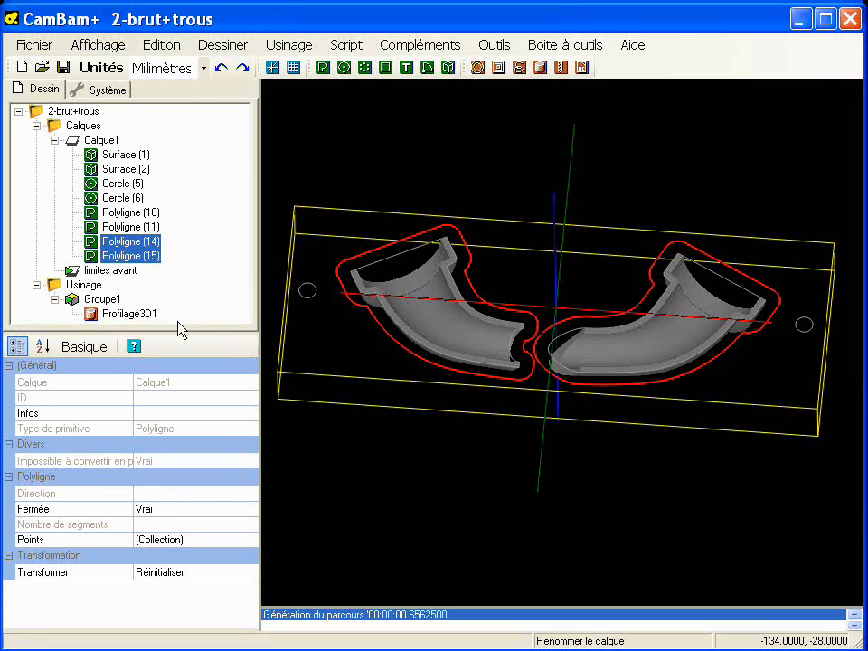
pyautogui.moveTo(122, 253)
pyautogui.mouseDown()
pyautogui.moveTo(146, 286)
pyautogui.moveTo(113, 270)
pyautogui.mouseUp()
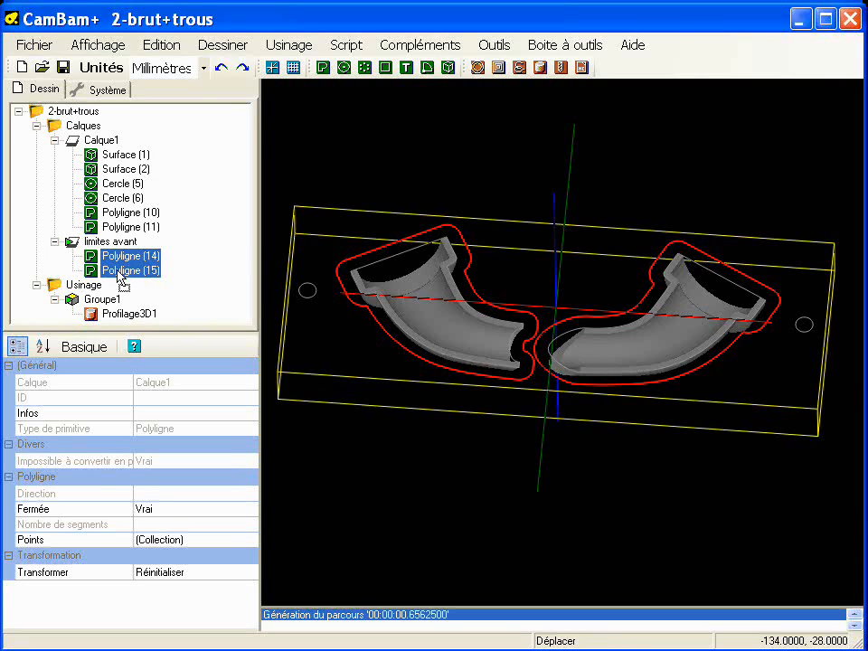
# - Check which outlines the two polylines left in Calque1 are, and collapse both layers in the drawing tree
pyautogui.click(149, 212)
pyautogui.click(154, 227)
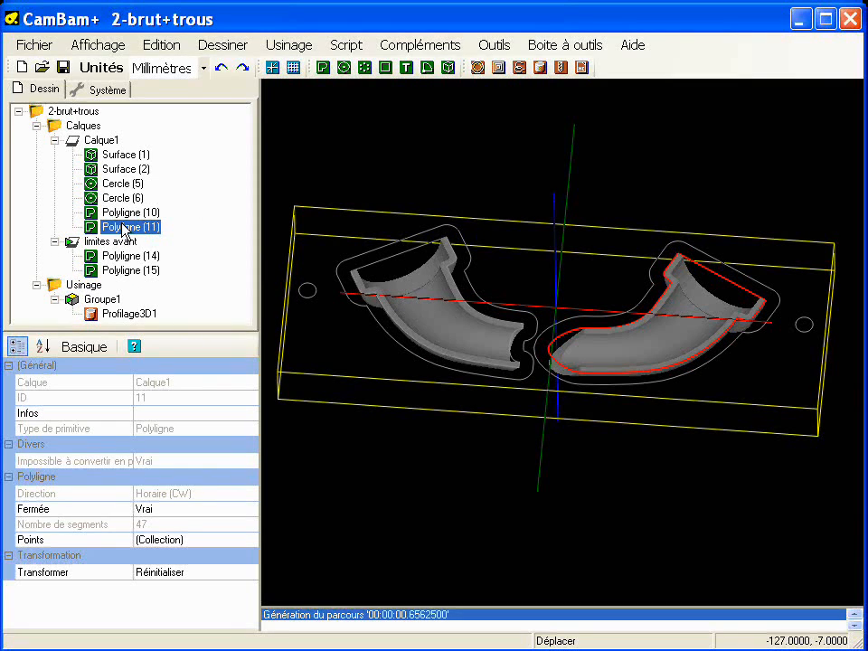
pyautogui.click(378, 161)
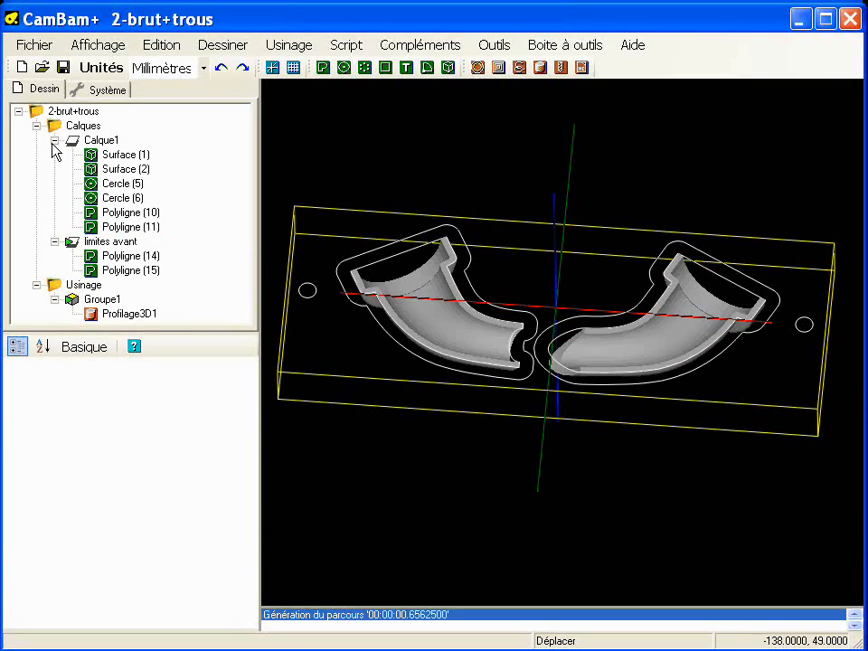
pyautogui.click(54, 140)
pyautogui.click(54, 154)
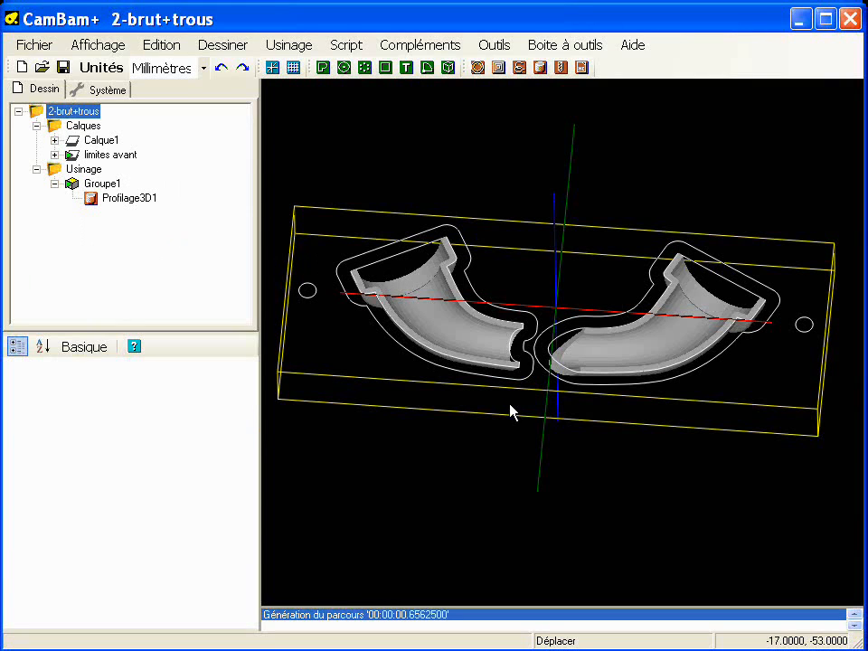
# - Duplicate the Profilage3D1 machining operation within Groupe1
pyautogui.scroll(3, 513, 389)
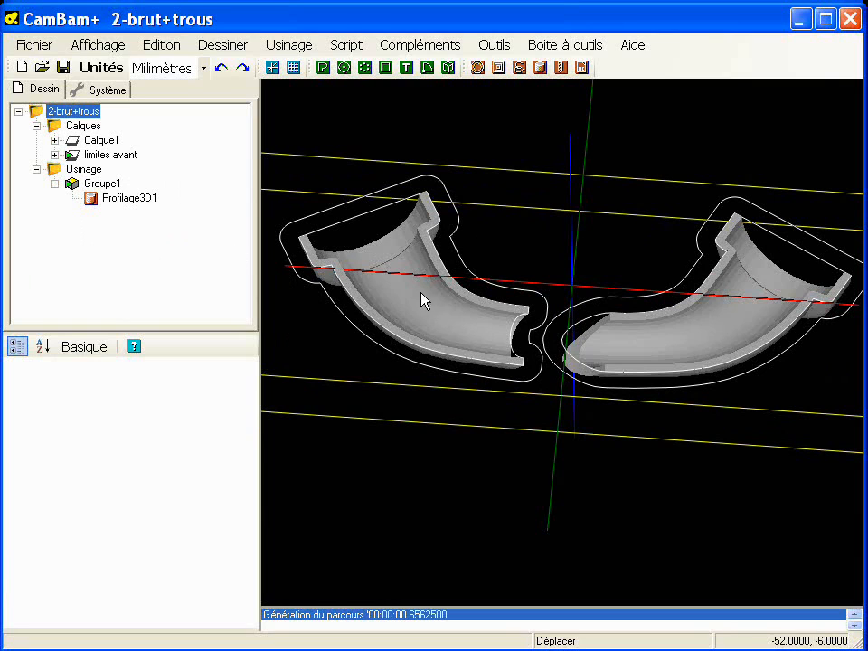
pyautogui.keyDown('alt'); pyautogui.moveTo(432, 290); pyautogui.dragTo(428, 296); pyautogui.keyUp('alt')
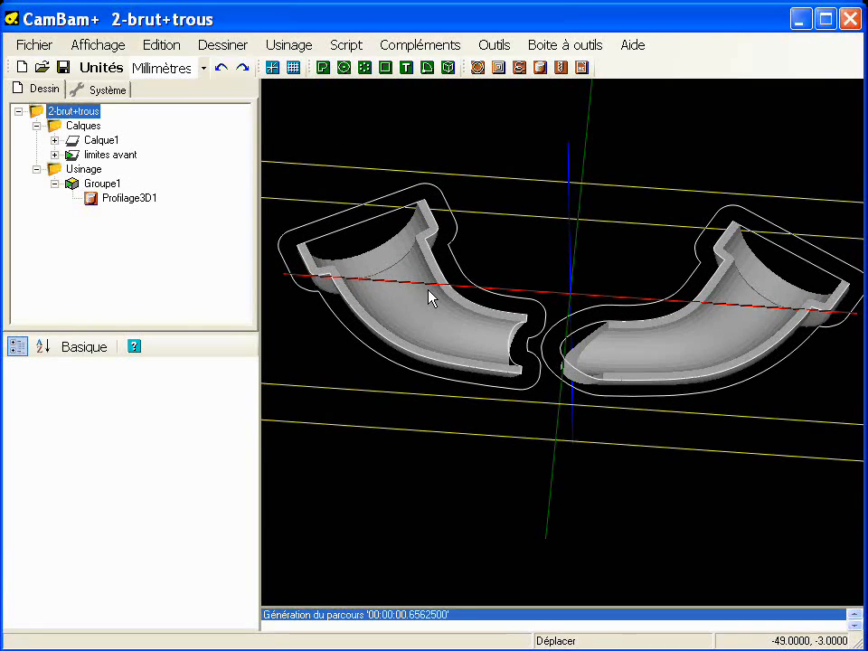
pyautogui.click(128, 201)
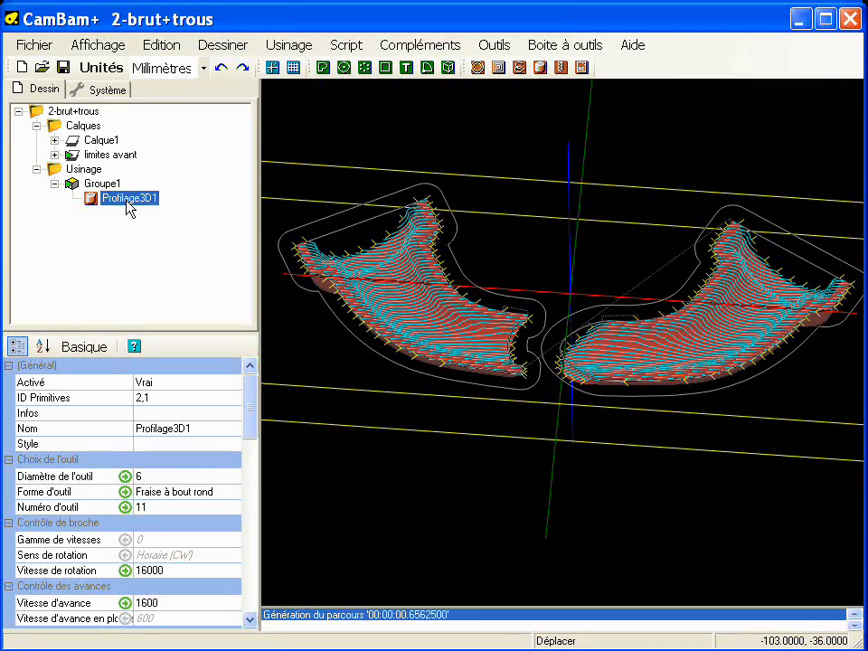
pyautogui.rightClick(128, 202)
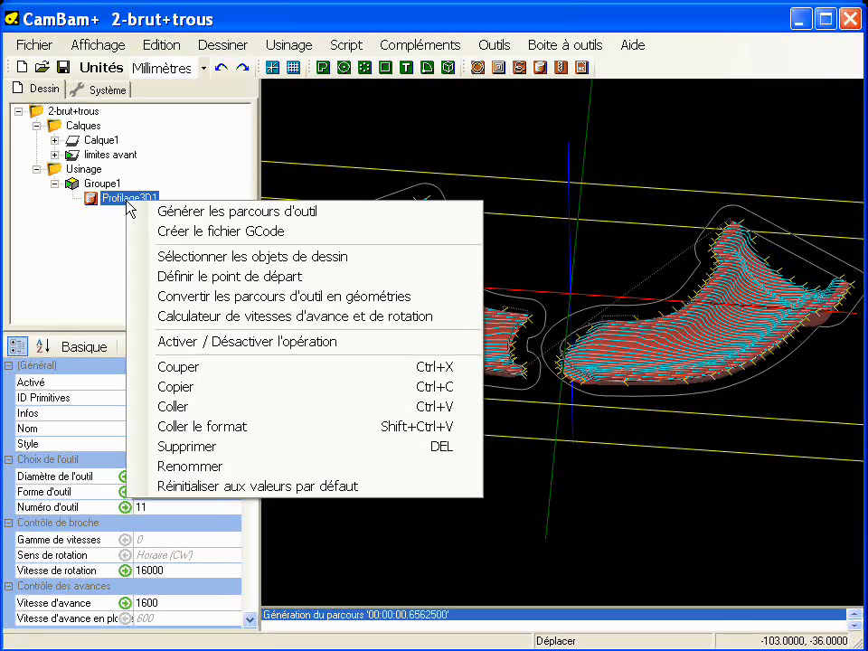
pyautogui.click(193, 387)
pyautogui.rightClick(133, 269)
pyautogui.click(181, 468)
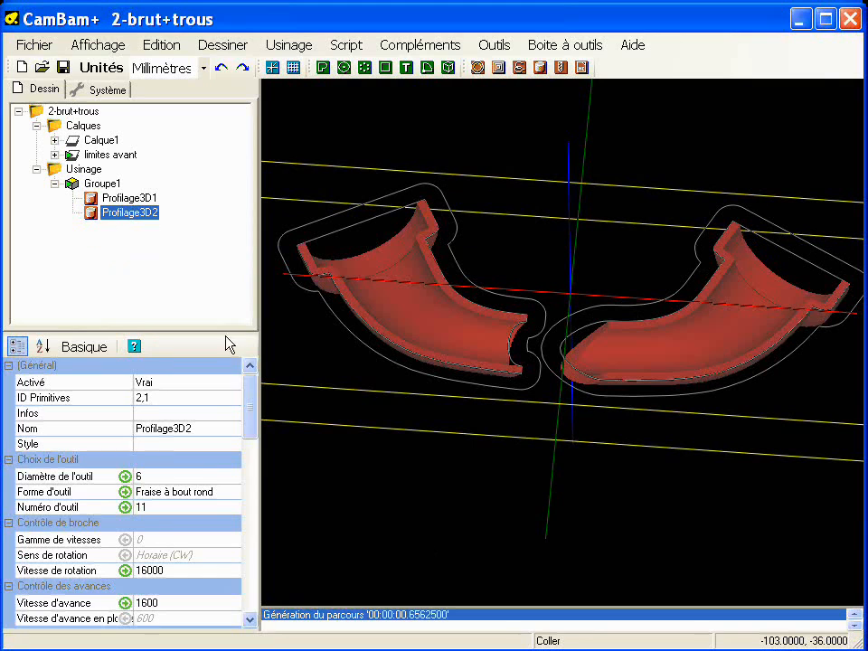
# - Rename the original 3D profile operation "ébauche" and its copy "finition"
pyautogui.click(120, 201)
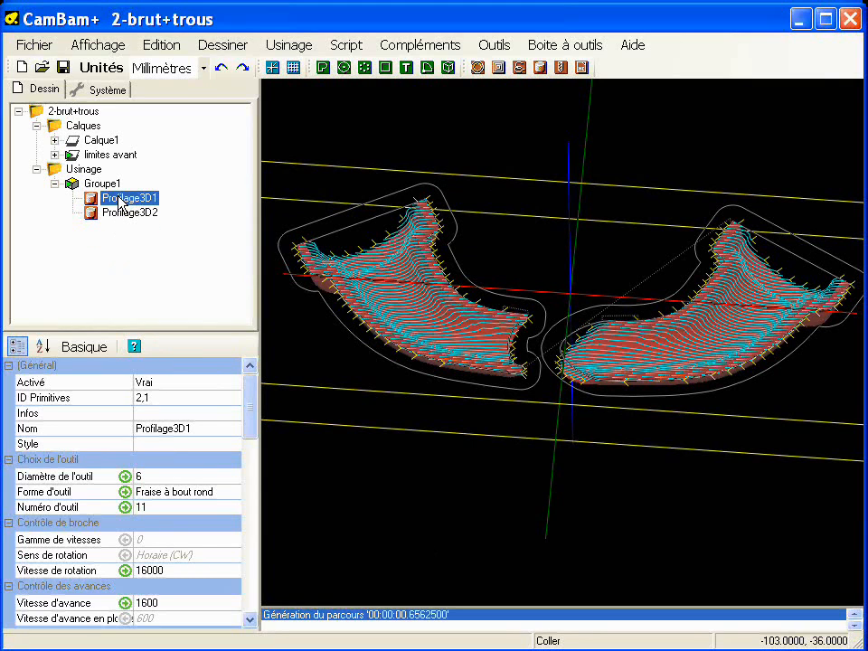
pyautogui.click(120, 200)
pyautogui.write('ébauche')
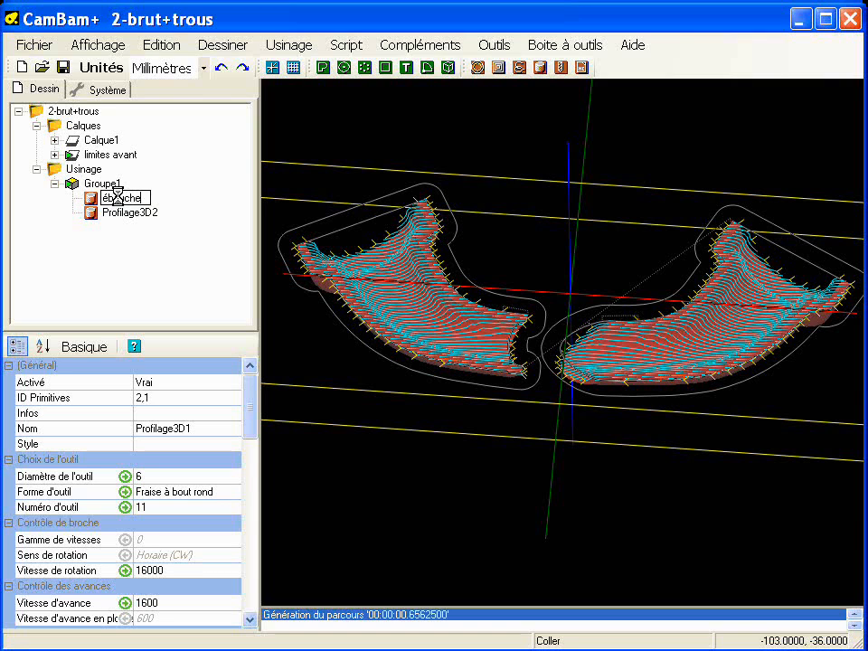
pyautogui.click(147, 216)
pyautogui.click(147, 215)
pyautogui.write('finition')
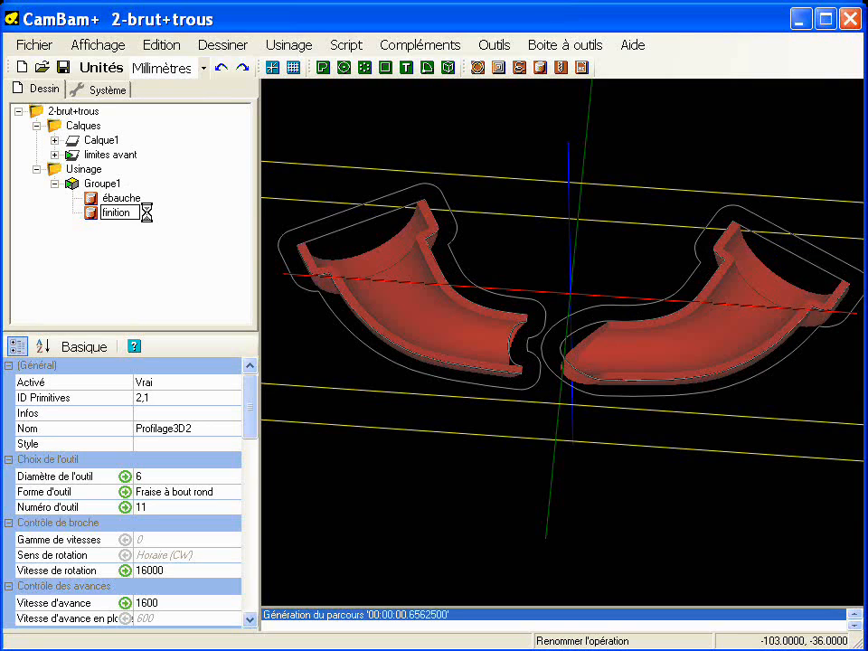
pyautogui.press('Return')
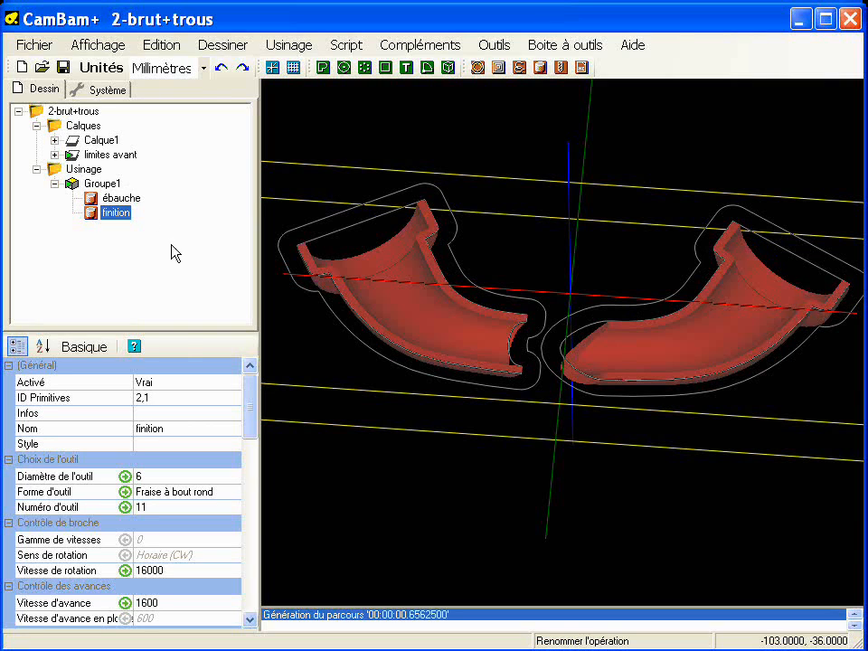
# - Set the roughing clearance (Surépaisseur) of the finition operation to 0
pyautogui.moveTo(180, 330); pyautogui.dragTo(181, 238)
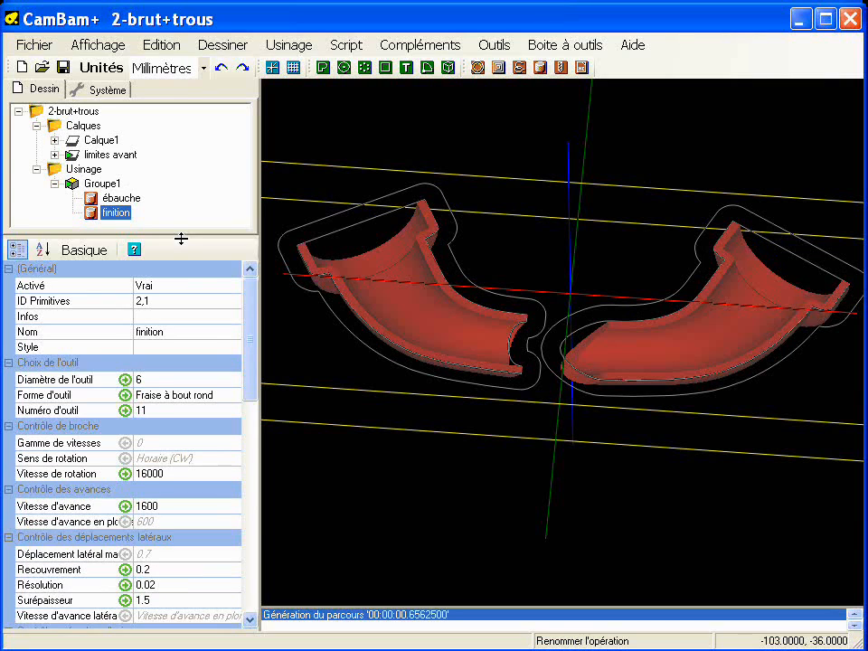
pyautogui.moveTo(254, 354); pyautogui.dragTo(261, 431)
pyautogui.click(174, 384)
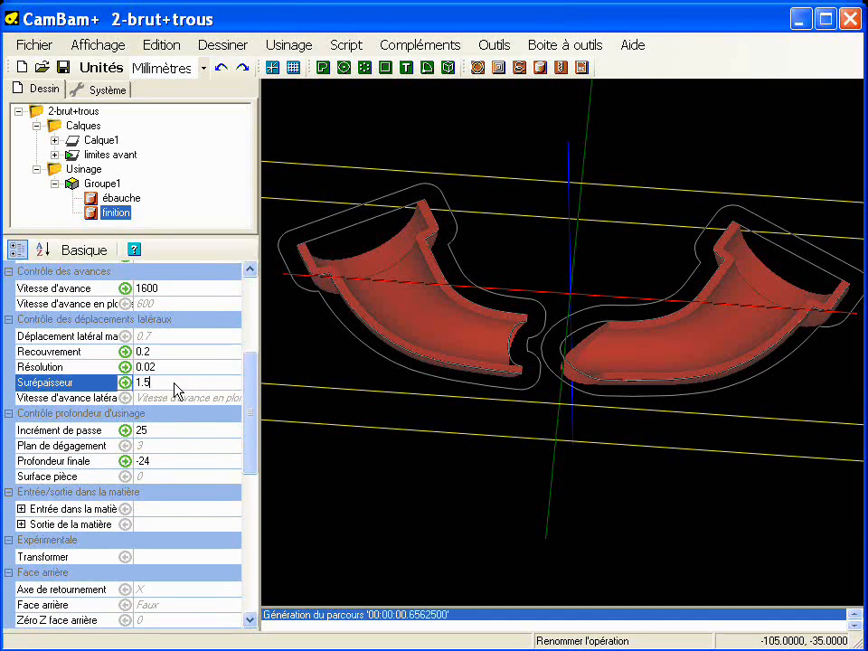
pyautogui.write('0')
pyautogui.press('Return')
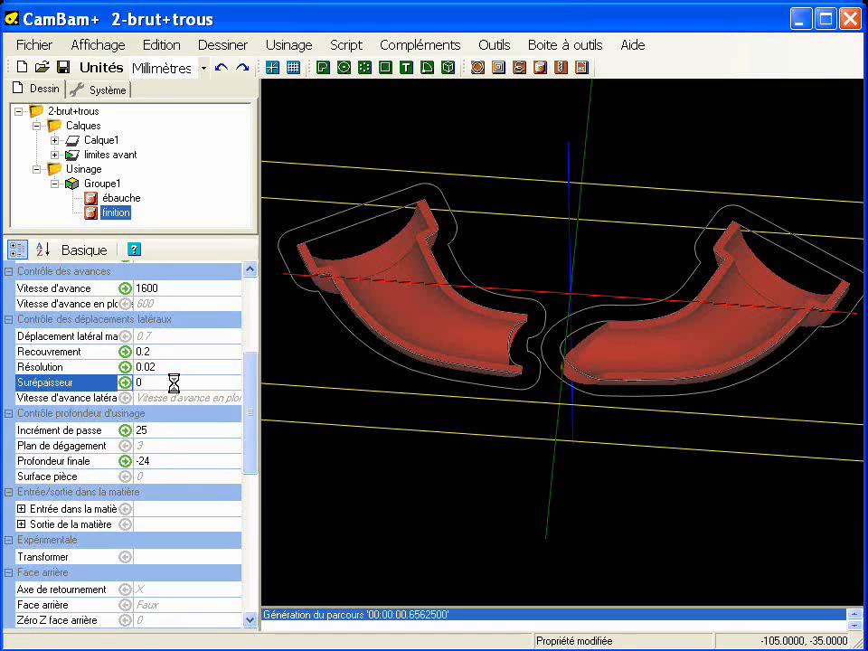
# - Set the tool number of the finition operation to 12
pyautogui.moveTo(248, 395); pyautogui.dragTo(257, 367)
pyautogui.click(166, 344)
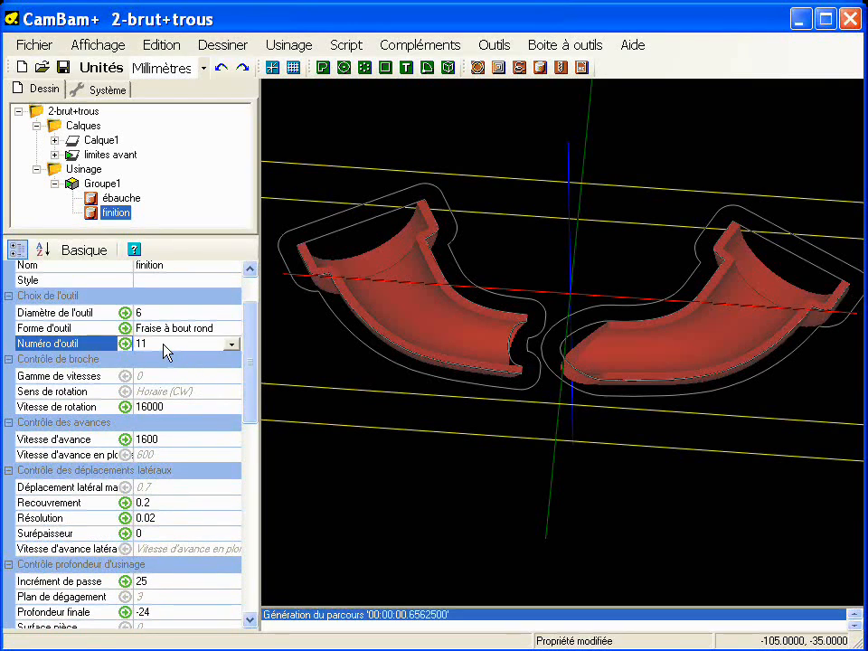
pyautogui.write('2')
pyautogui.click(154, 332)
pyautogui.click(162, 337)
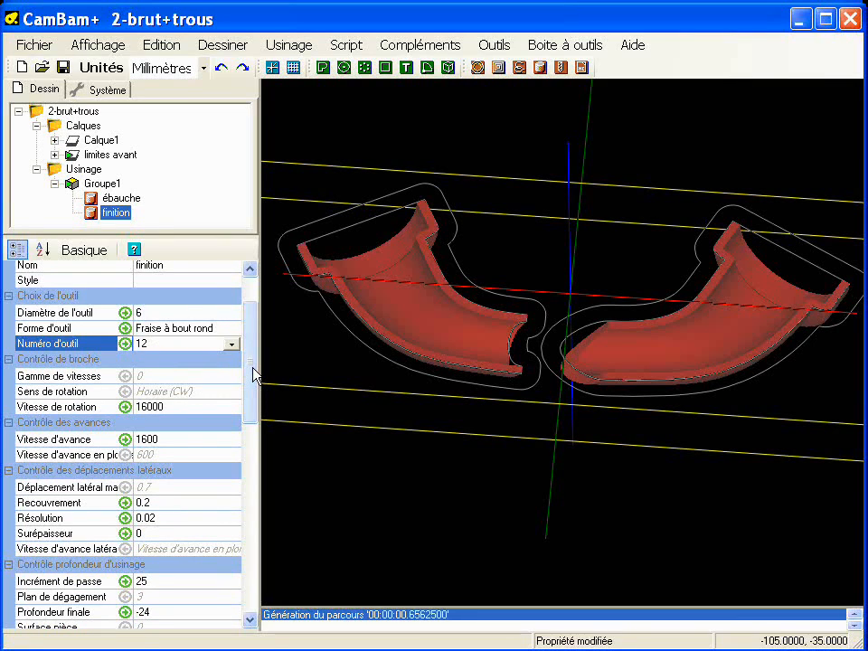
# - Set the stepover (Recouvrement) of the finition operation to 0.1
pyautogui.scroll(-1, 254, 380)
pyautogui.moveTo(254, 383); pyautogui.dragTo(257, 416)
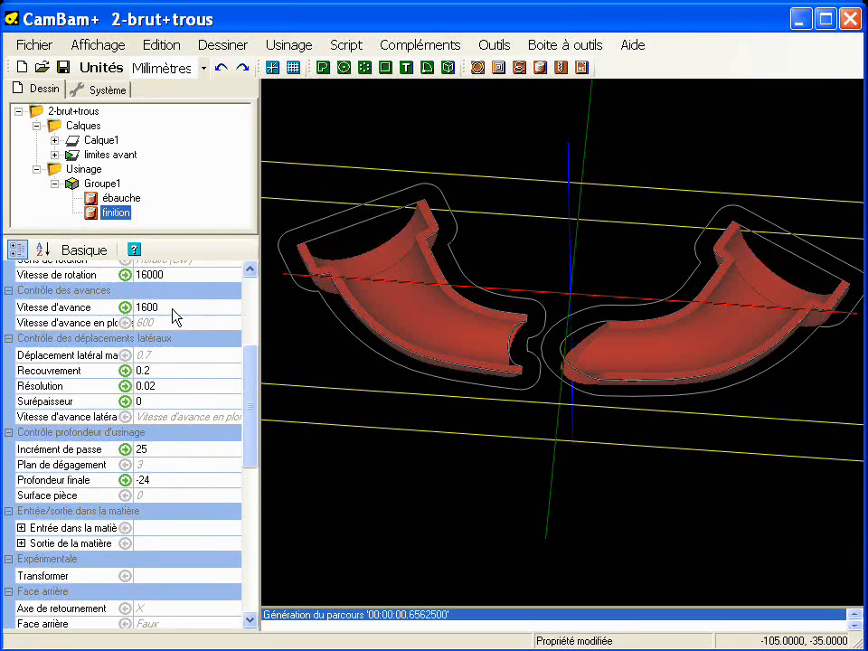
pyautogui.moveTo(247, 379); pyautogui.dragTo(248, 388)
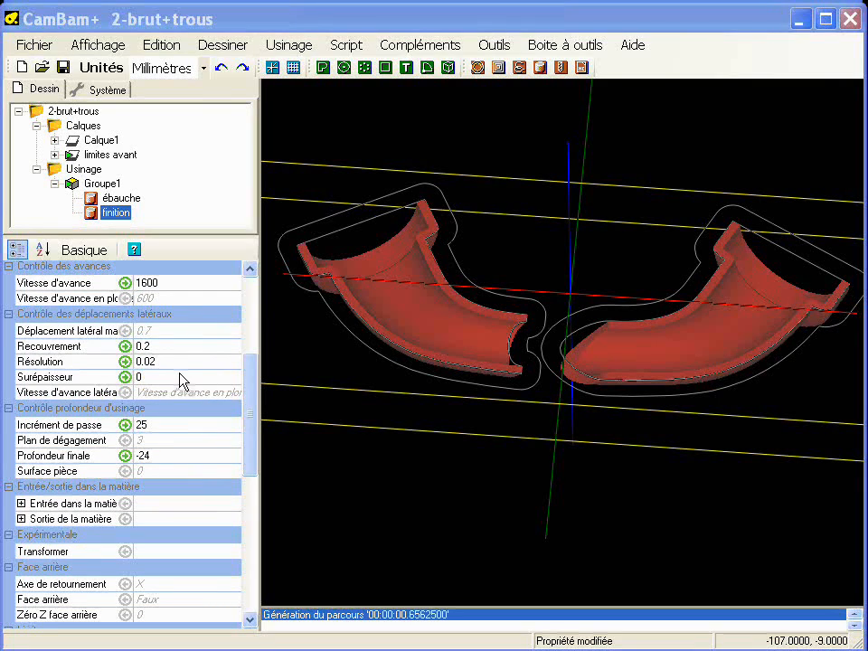
pyautogui.click(172, 347)
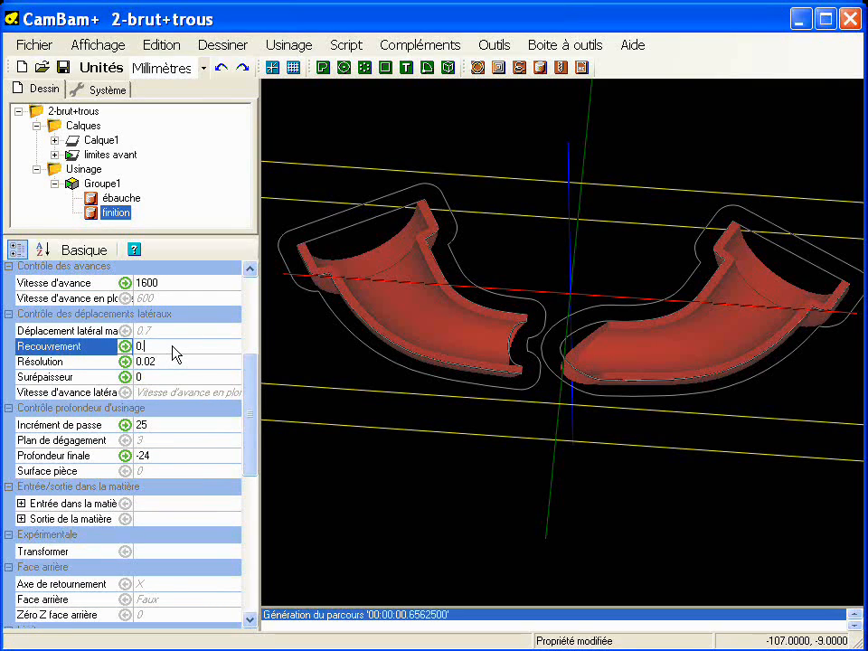
pyautogui.write('1')
pyautogui.click(180, 365)
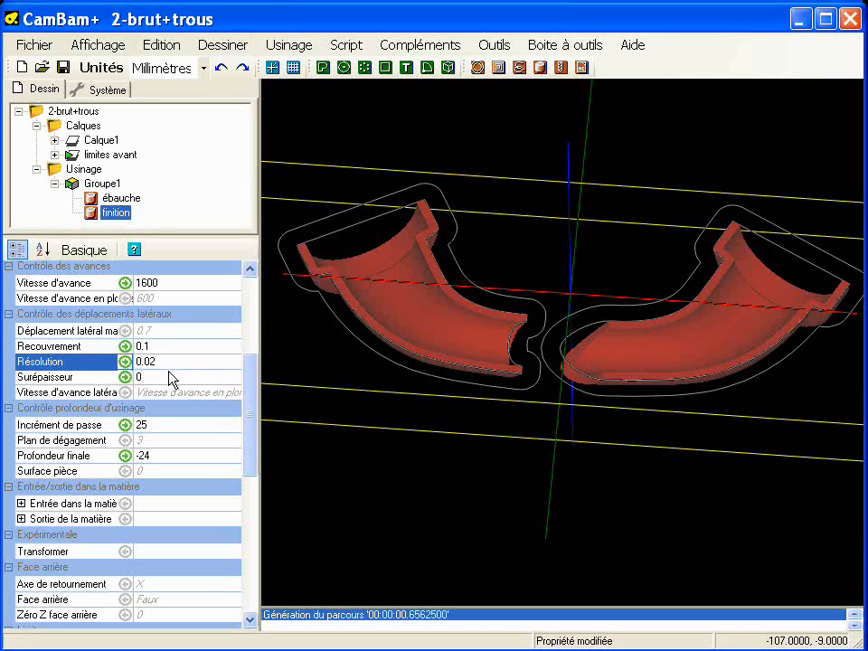
pyautogui.click(171, 378)
# - Compare the depth increment of ébauche and finition, and review finition's limits, options and 3D profile settings
pyautogui.scroll(-2, 252, 406)
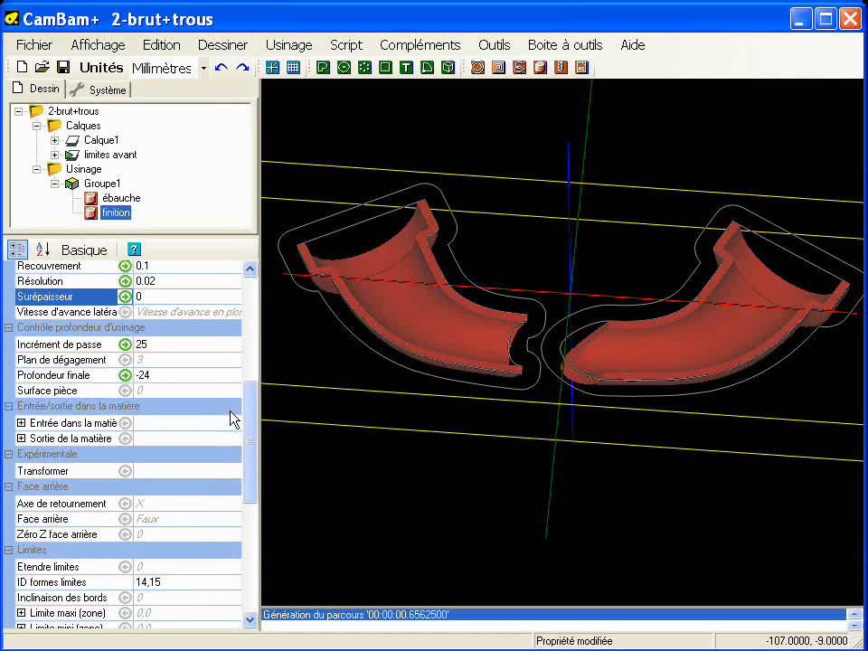
pyautogui.click(121, 197)
pyautogui.click(165, 345)
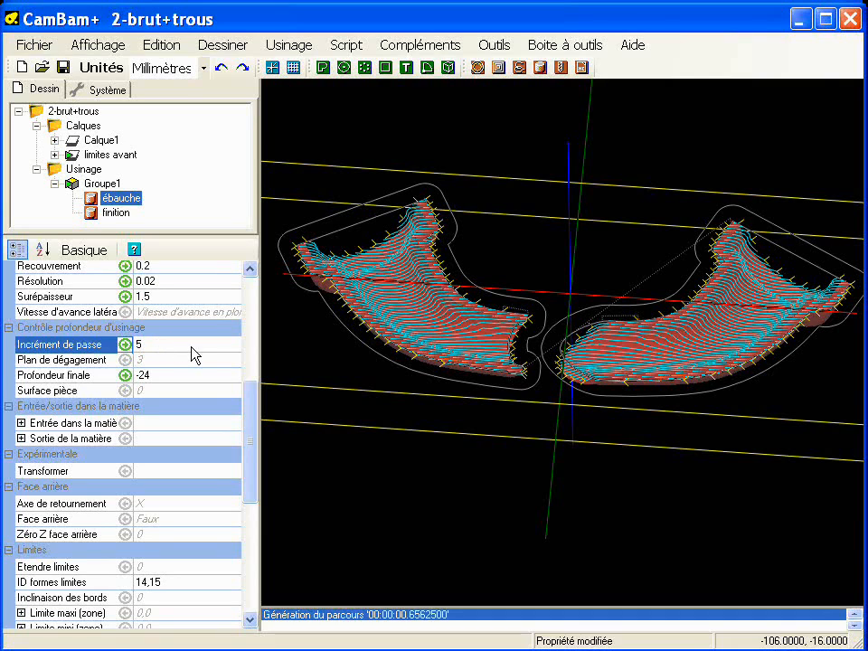
pyautogui.click(116, 213)
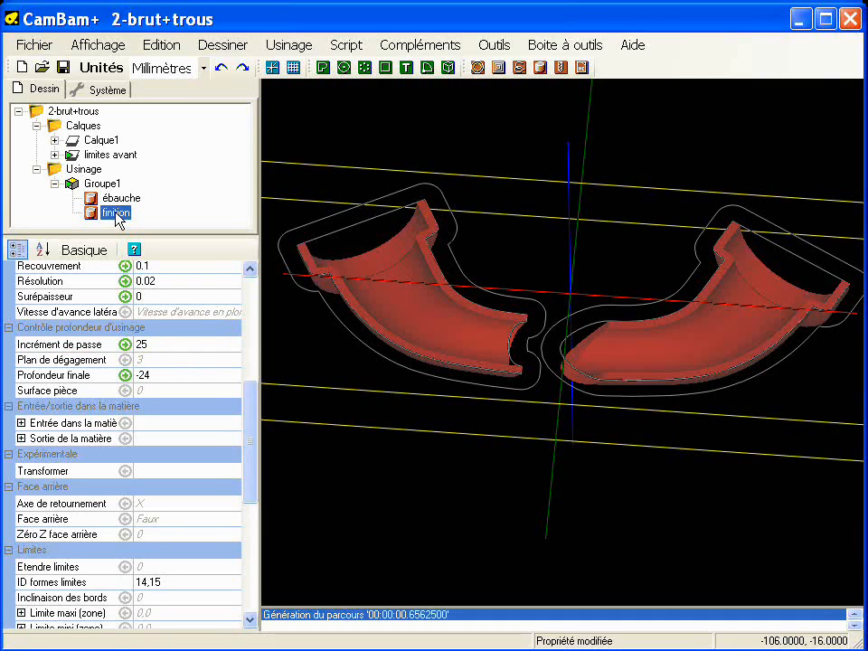
pyautogui.click(171, 347)
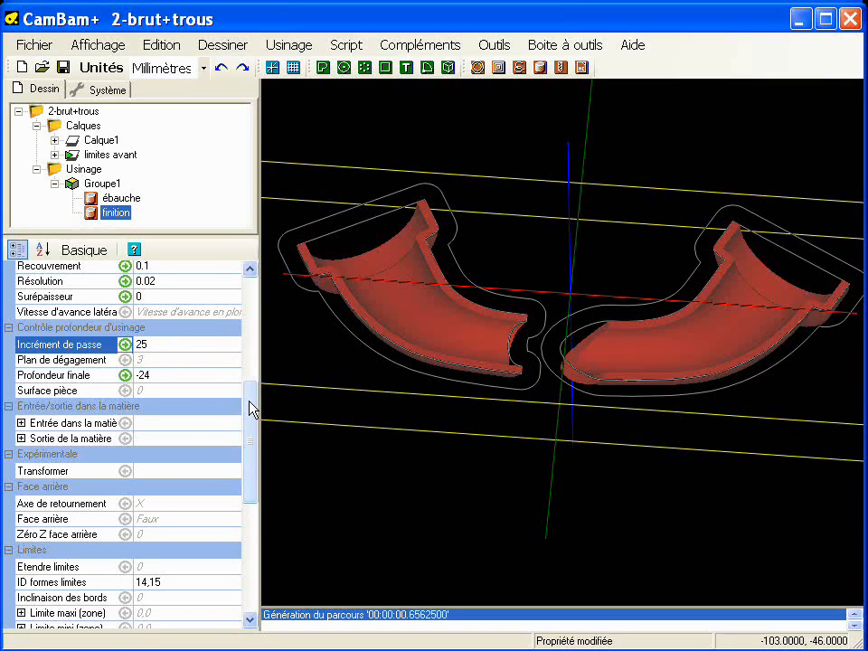
pyautogui.moveTo(251, 412); pyautogui.dragTo(254, 477)
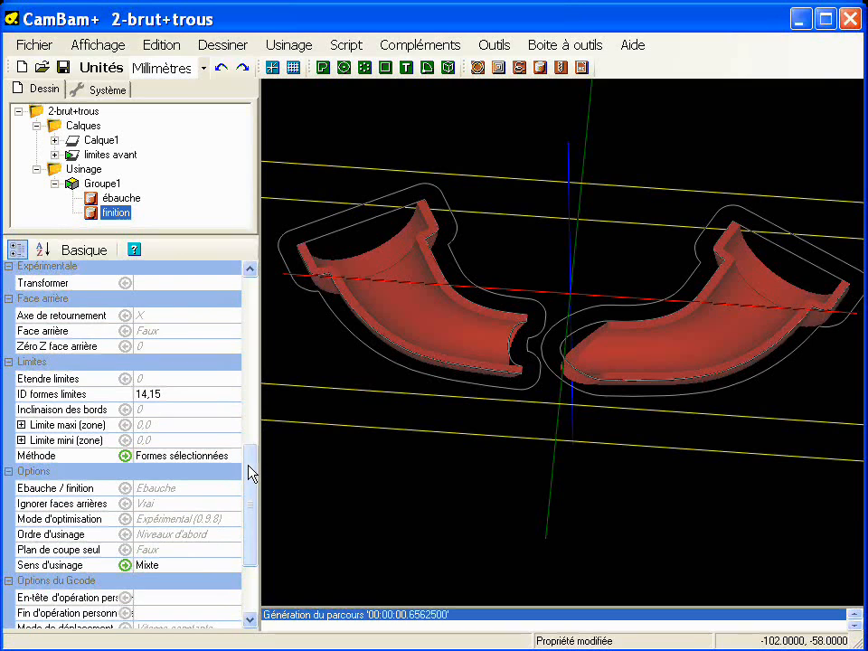
pyautogui.moveTo(253, 474); pyautogui.dragTo(253, 519)
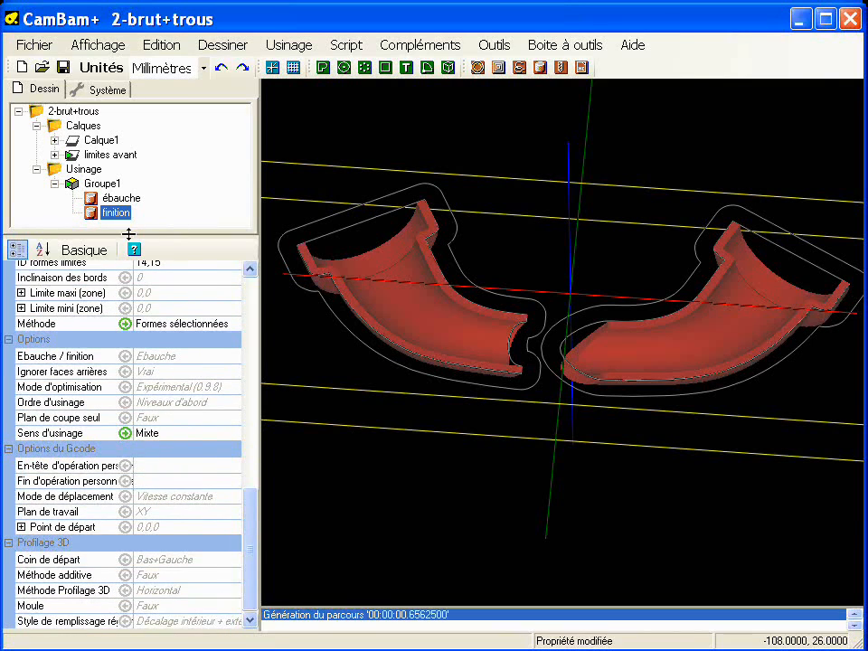
# - Generate the toolpaths for all machining operations in the Usinage folder
pyautogui.rightClick(102, 169)
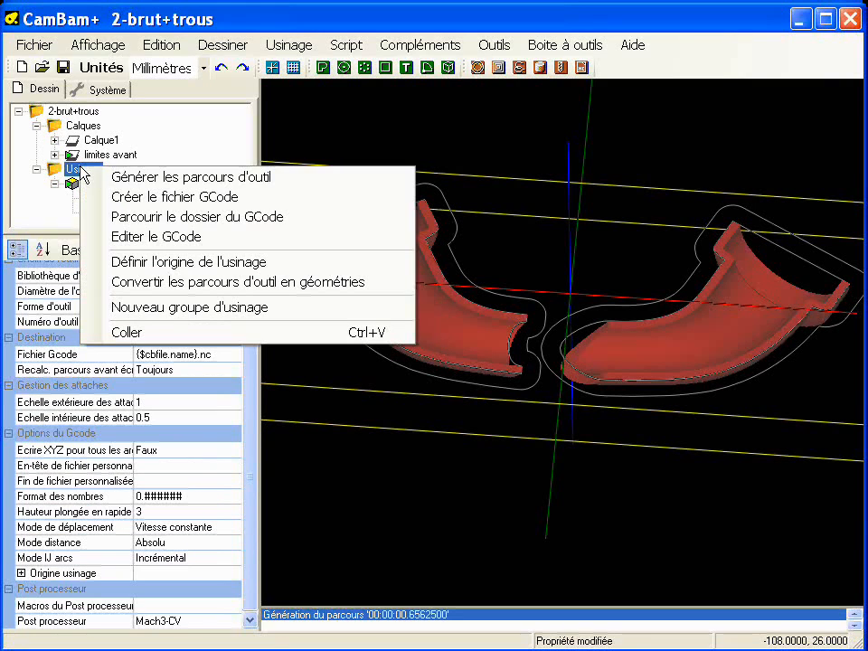
pyautogui.click(128, 178)
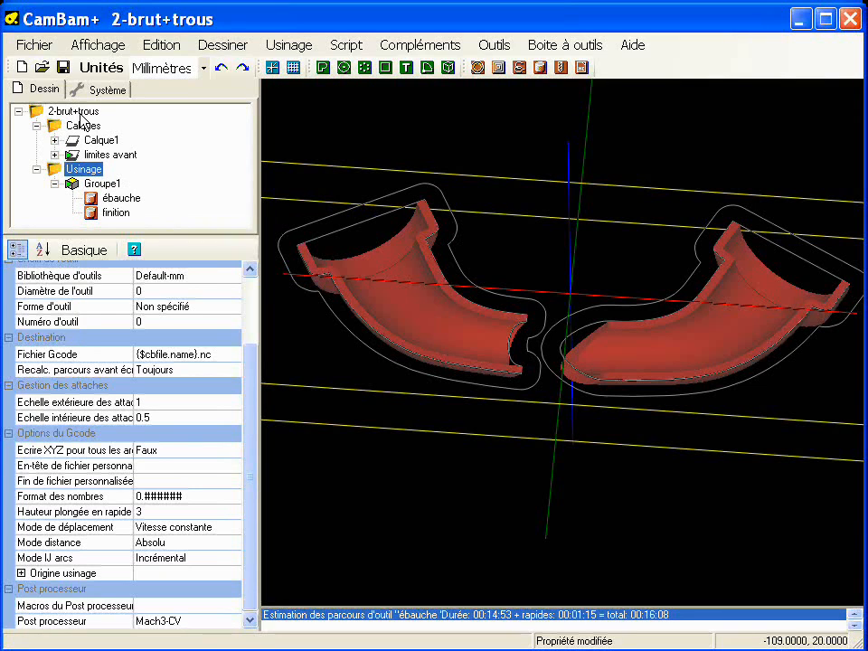
# - Examine the ébauche toolpath over both elbow halves from several angles and close up
pyautogui.click(65, 110)
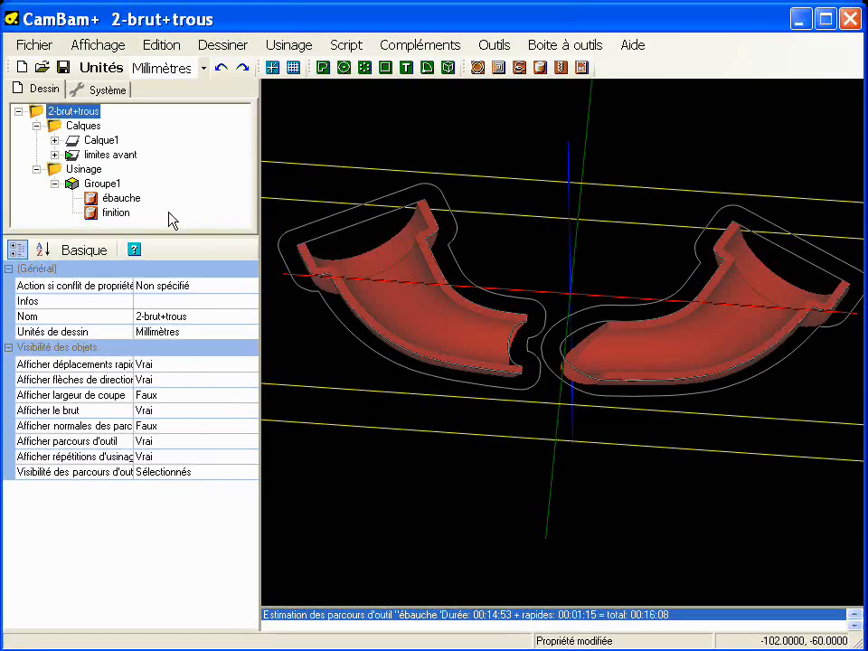
pyautogui.click(119, 199)
pyautogui.keyDown('alt'); pyautogui.moveTo(407, 345); pyautogui.dragTo(498, 461); pyautogui.keyUp('alt')
pyautogui.moveTo(498, 461); pyautogui.dragTo(547, 339, button='middle')
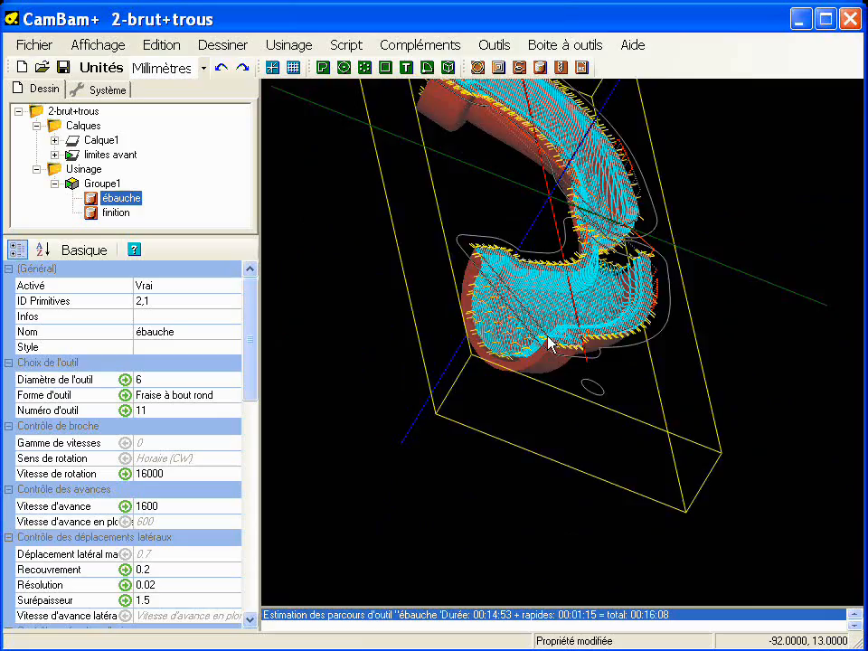
pyautogui.scroll(5, 544, 329)
pyautogui.keyDown('alt'); pyautogui.moveTo(542, 327); pyautogui.dragTo(598, 388); pyautogui.keyUp('alt')
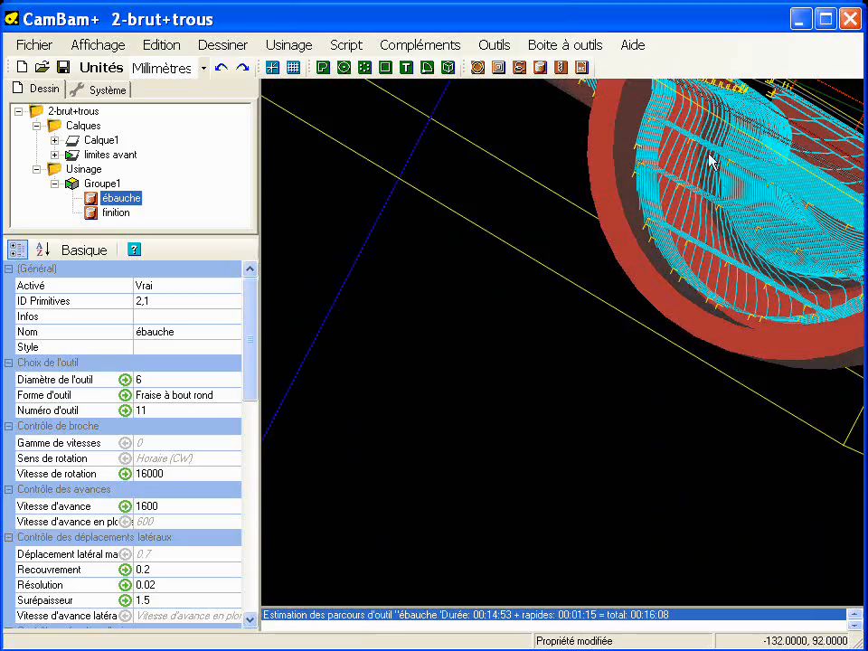
pyautogui.keyDown('alt'); pyautogui.moveTo(674, 335); pyautogui.dragTo(548, 259); pyautogui.keyUp('alt')
pyautogui.keyDown('alt'); pyautogui.doubleClick(548, 259); pyautogui.keyUp('alt')
pyautogui.keyDown('alt'); pyautogui.moveTo(497, 365); pyautogui.dragTo(462, 278); pyautogui.keyUp('alt')
pyautogui.scroll(5, 463, 308)
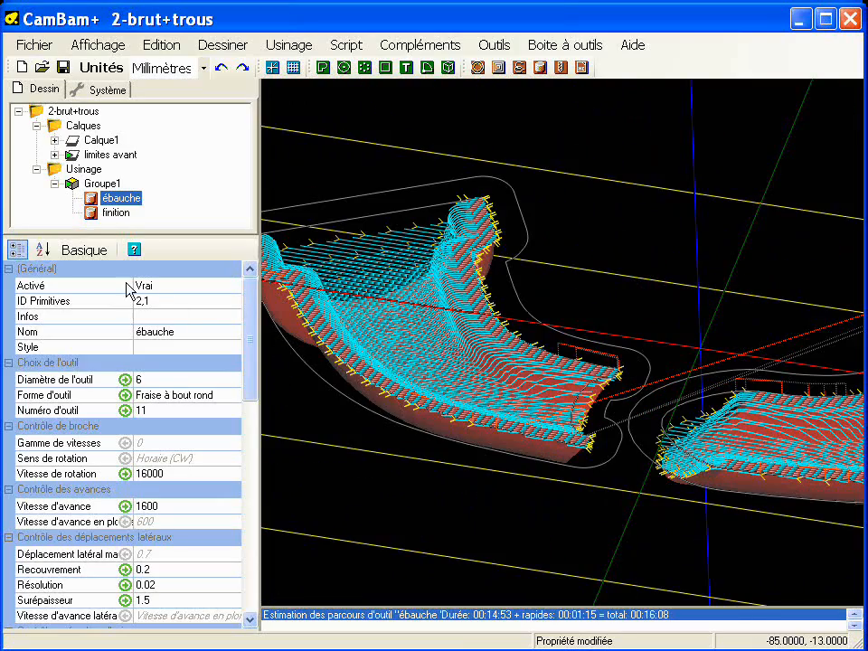
# - Examine the finition toolpath in 3D and in plan view, checking its coverage around the elbow walls
pyautogui.click(116, 213)
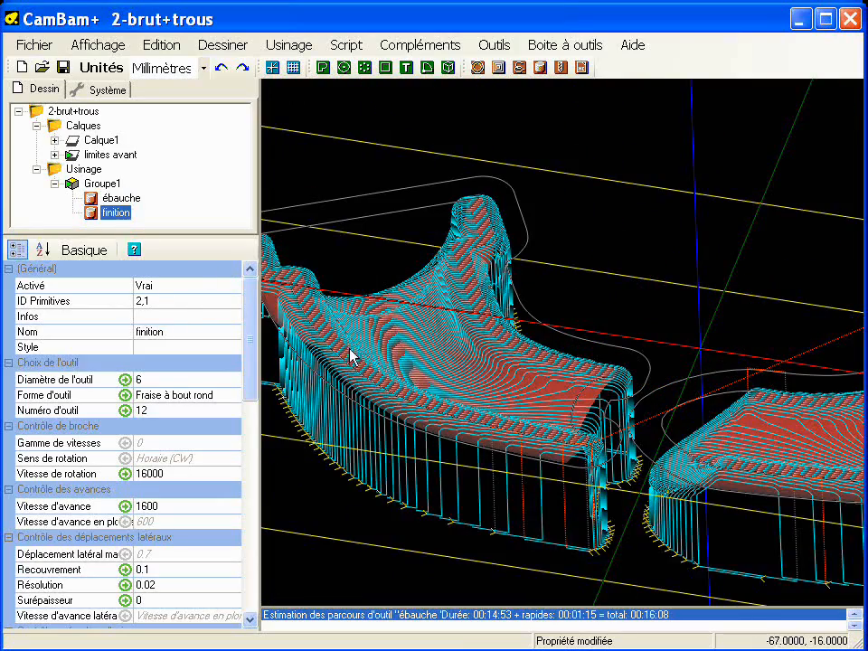
pyautogui.moveTo(527, 383)
pyautogui.keyDown('alt'); pyautogui.mouseDown()
pyautogui.moveTo(519, 461)
pyautogui.moveTo(530, 471)
pyautogui.moveTo(519, 414)
pyautogui.moveTo(527, 388)
pyautogui.mouseUp(); pyautogui.keyUp('alt')
pyautogui.moveTo(599, 422); pyautogui.dragTo(593, 342, button='middle')
pyautogui.scroll(-3, 594, 343)
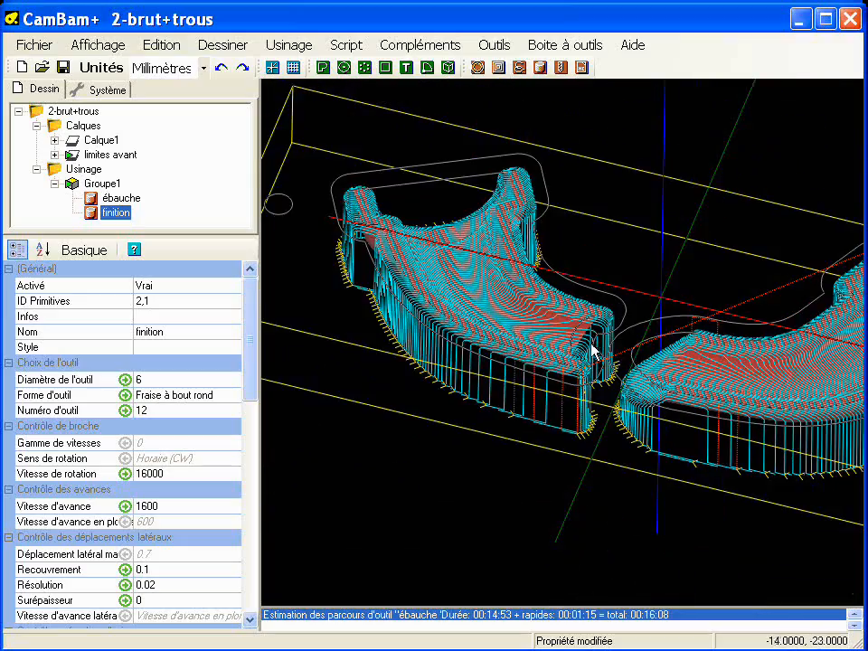
pyautogui.moveTo(252, 360); pyautogui.dragTo(252, 382)
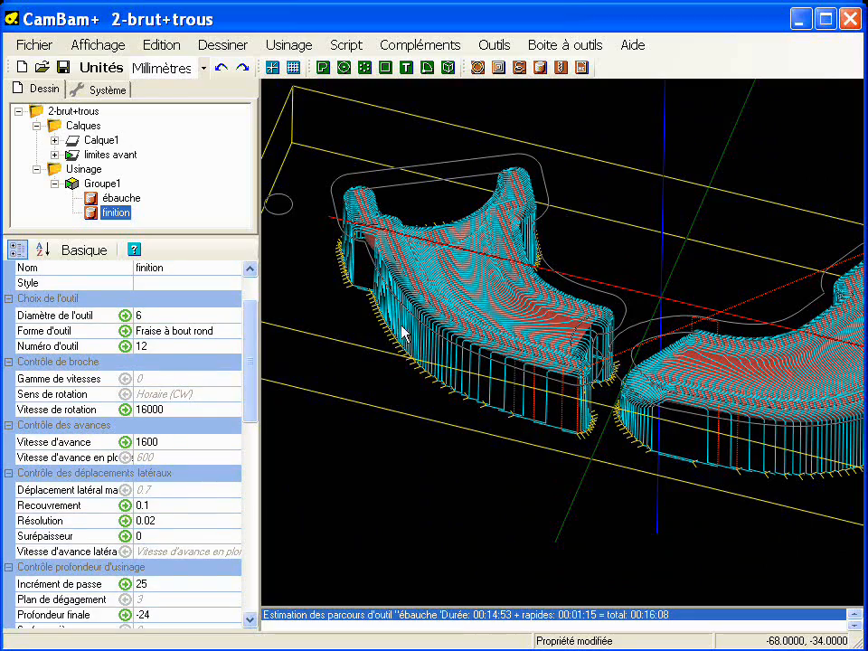
pyautogui.keyDown('alt'); pyautogui.moveTo(377, 347); pyautogui.dragTo(430, 410); pyautogui.keyUp('alt')
pyautogui.keyDown('alt'); pyautogui.doubleClick(413, 291); pyautogui.keyUp('alt')
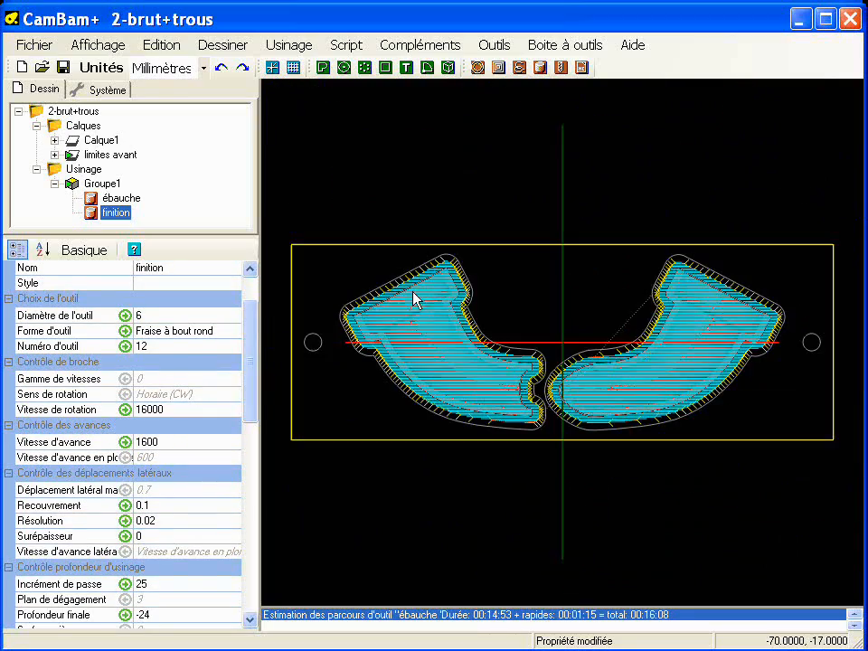
pyautogui.scroll(5, 496, 391)
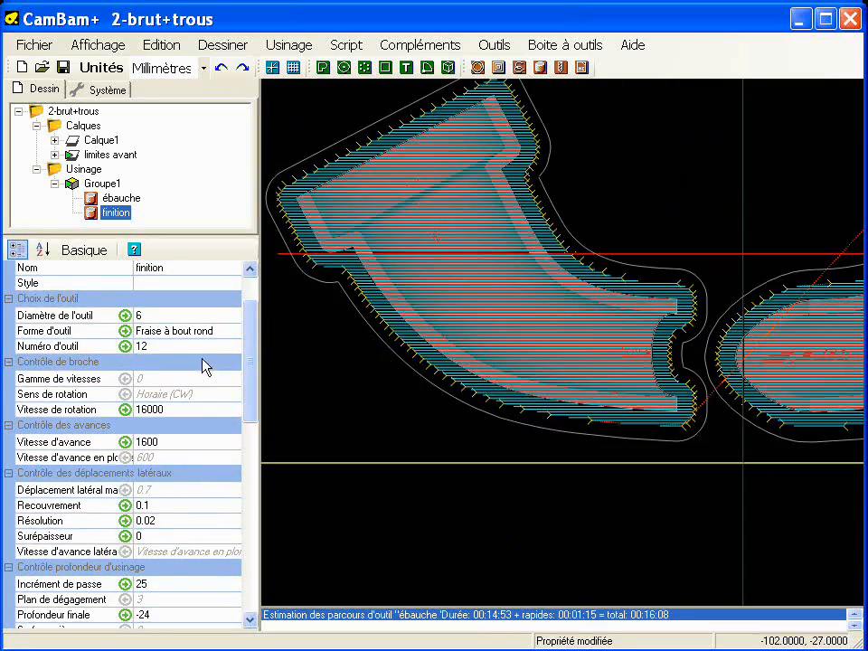
# - Reconfirm Polyligne (14) and Polyligne (15) as finition's limit shapes and regenerate the finition toolpath
pyautogui.moveTo(250, 412); pyautogui.dragTo(252, 552)
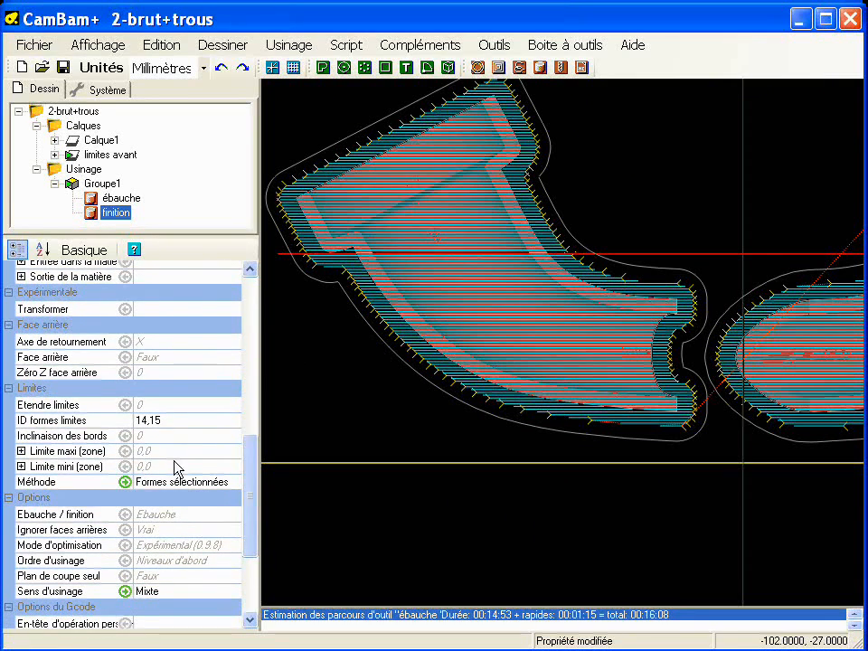
pyautogui.click(179, 423)
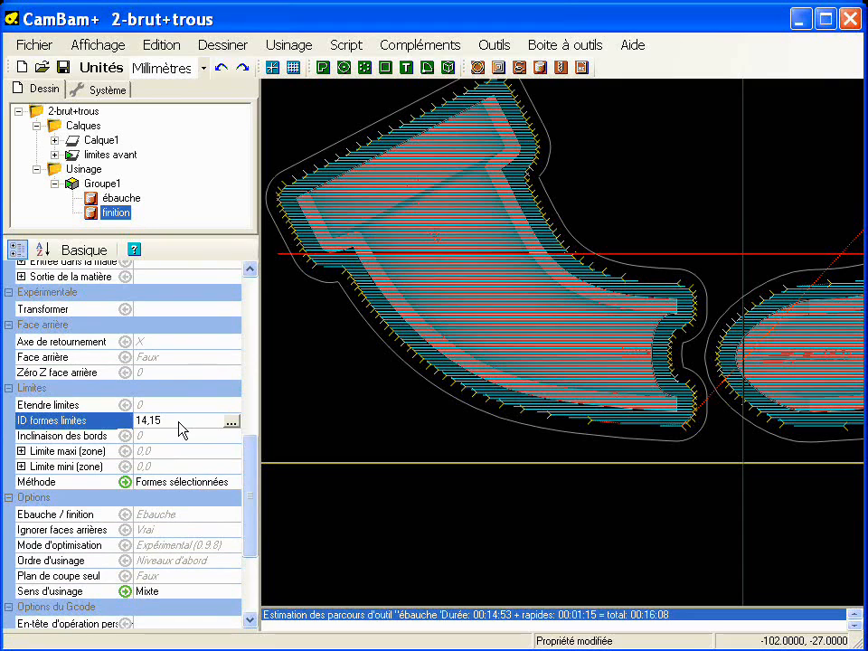
pyautogui.click(232, 422)
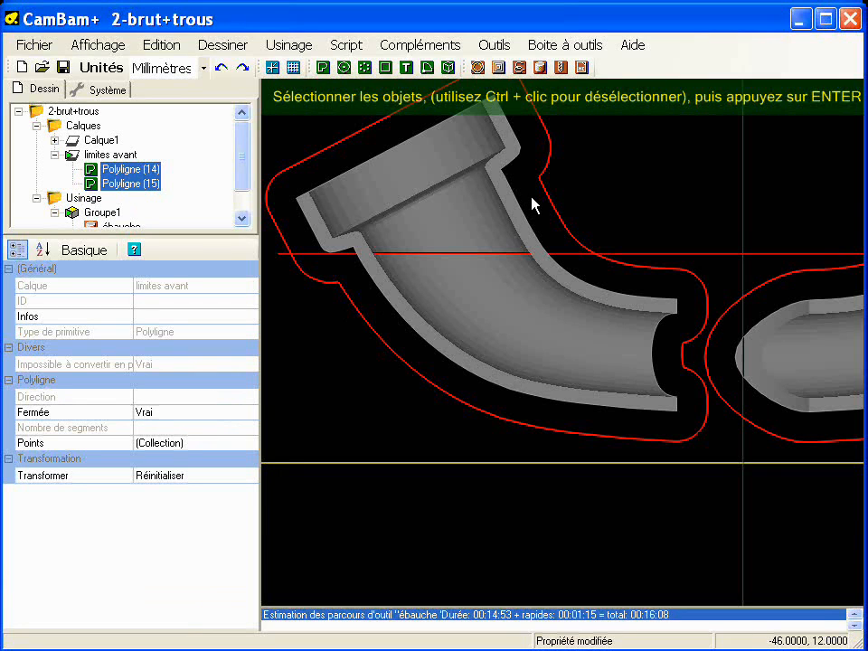
pyautogui.press('Return')
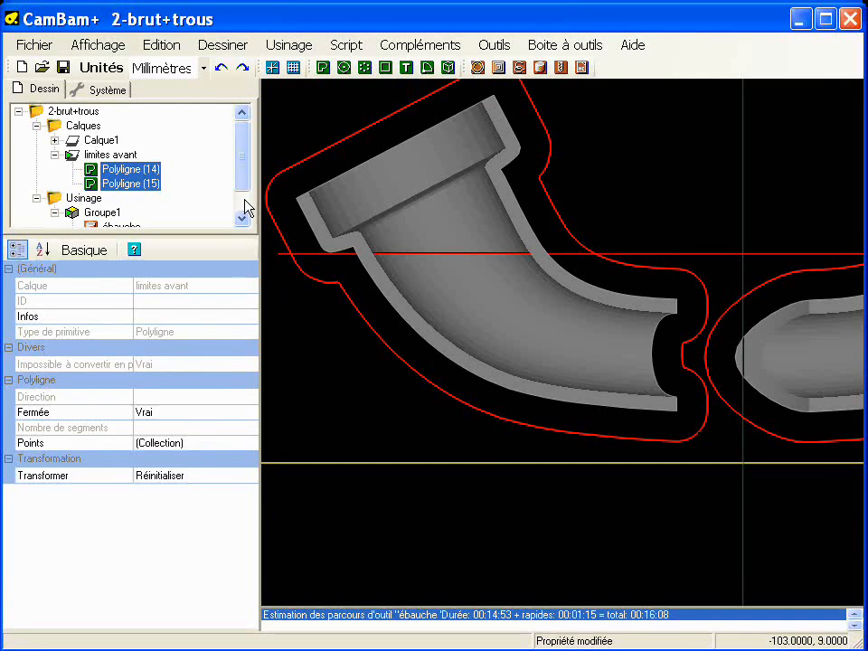
pyautogui.scroll(-1, 245, 209)
pyautogui.rightClick(119, 215)
pyautogui.click(172, 224)
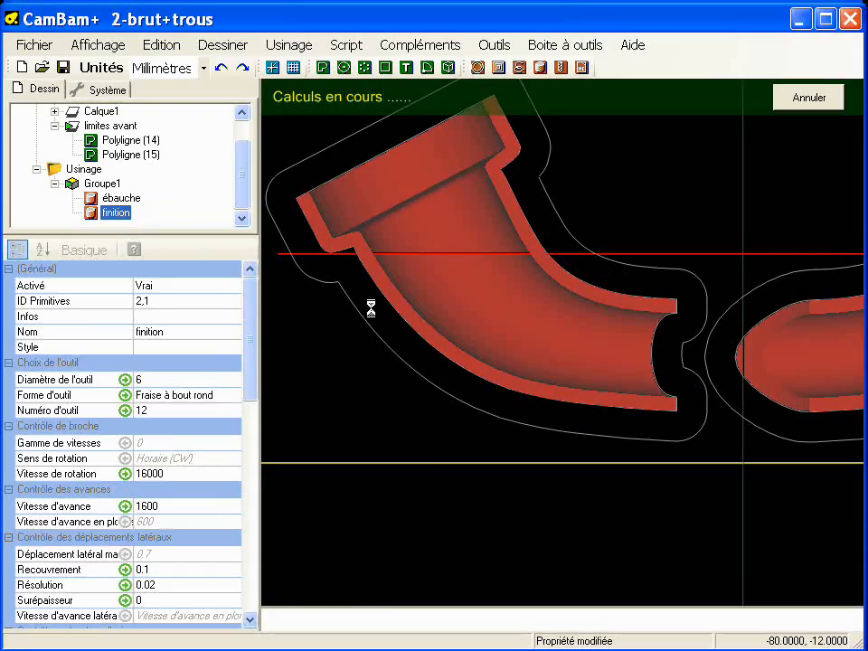
# - Inspect the finition passes against the limit outlines around the elbow halves and compare their extent with the ébauche passes
pyautogui.keyDown('alt'); pyautogui.moveTo(370, 322); pyautogui.dragTo(419, 294); pyautogui.keyUp('alt')
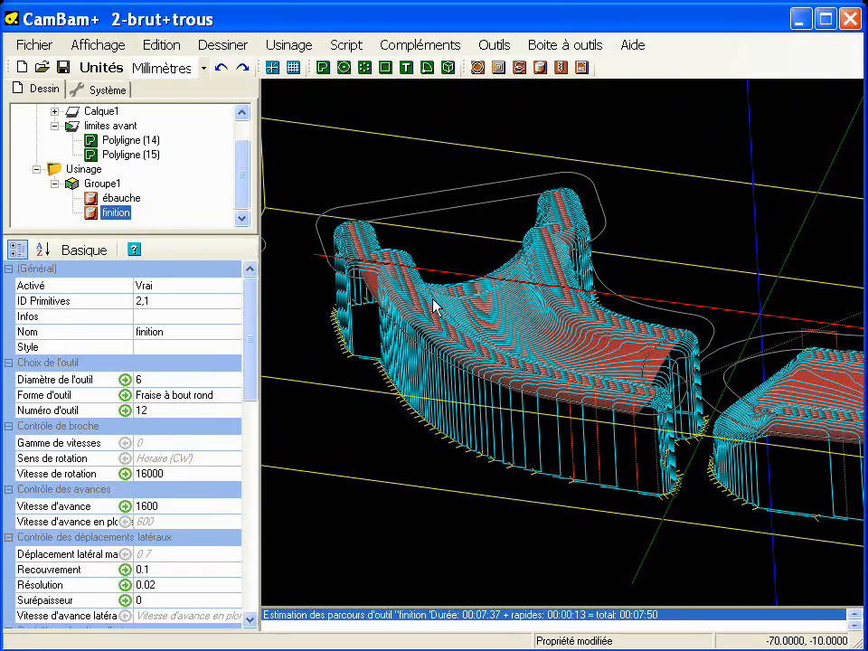
pyautogui.keyDown('alt'); pyautogui.doubleClick(461, 329); pyautogui.keyUp('alt')
pyautogui.scroll(4, 526, 307)
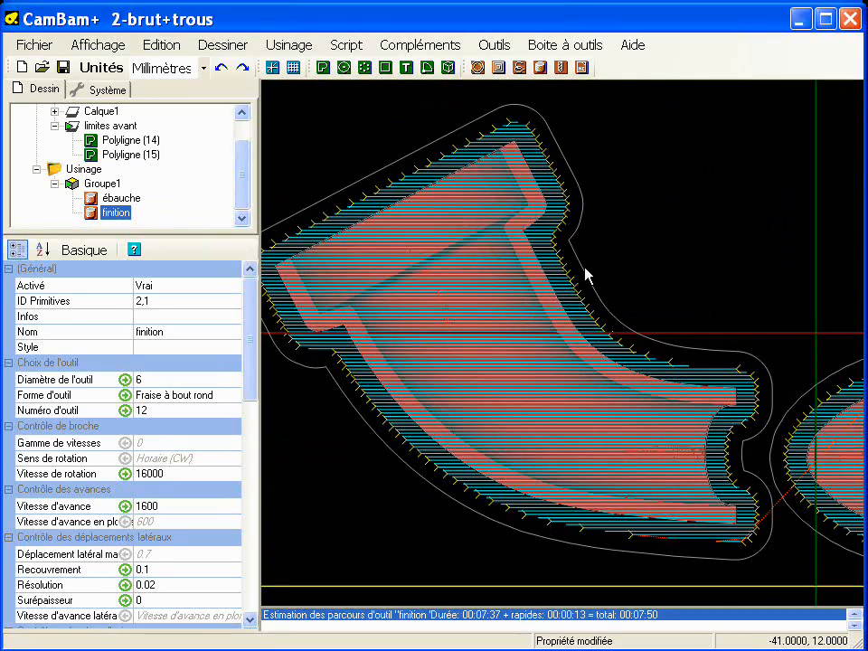
pyautogui.scroll(3, 551, 237)
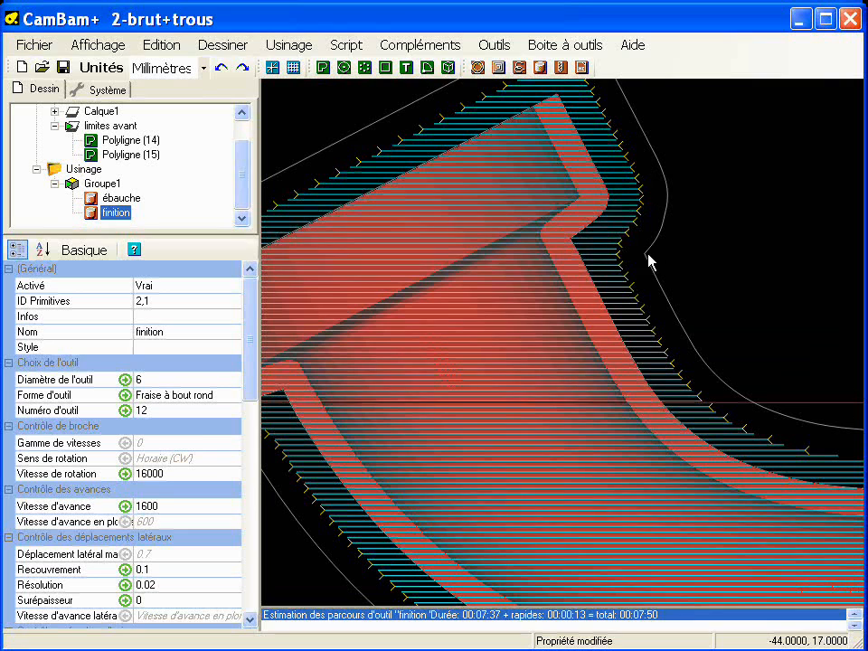
pyautogui.scroll(-1, 527, 270)
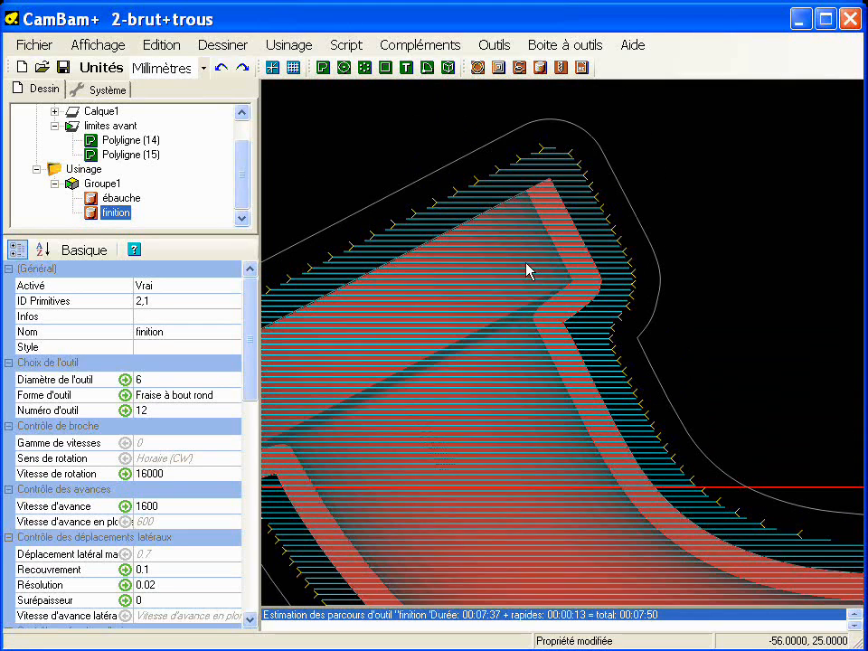
pyautogui.click(107, 199)
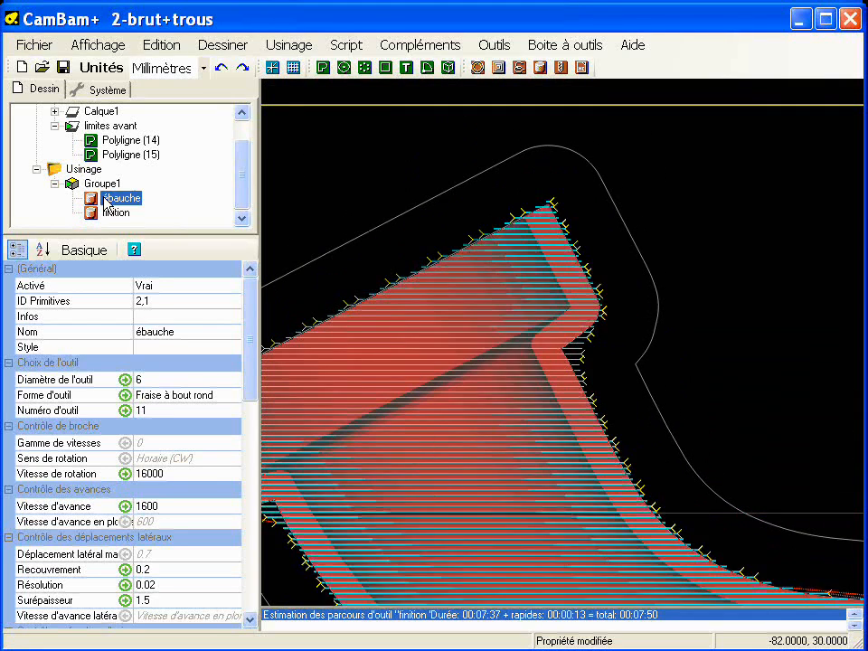
pyautogui.click(110, 213)
pyautogui.scroll(2, 548, 238)
pyautogui.scroll(1, 534, 219)
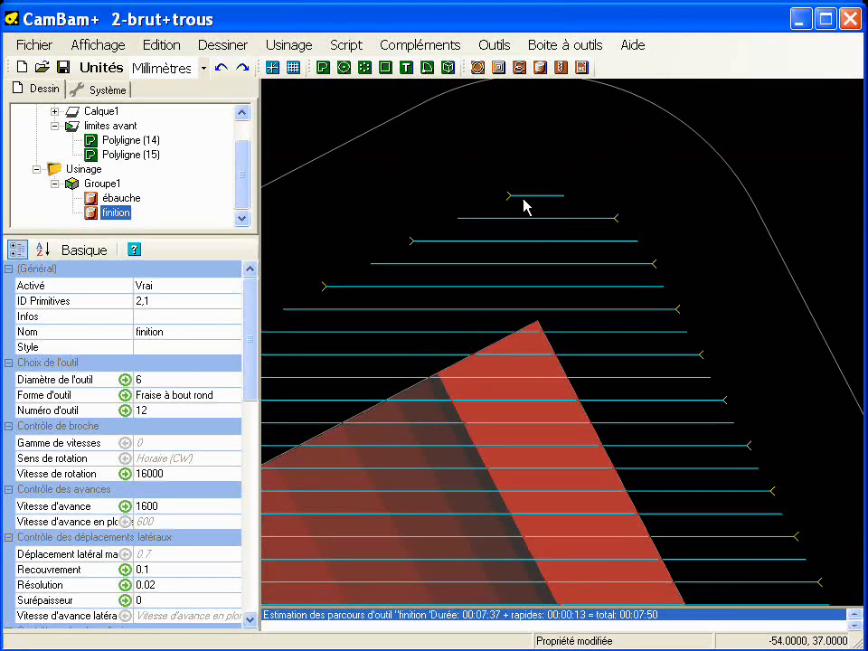
pyautogui.scroll(-4, 530, 262)
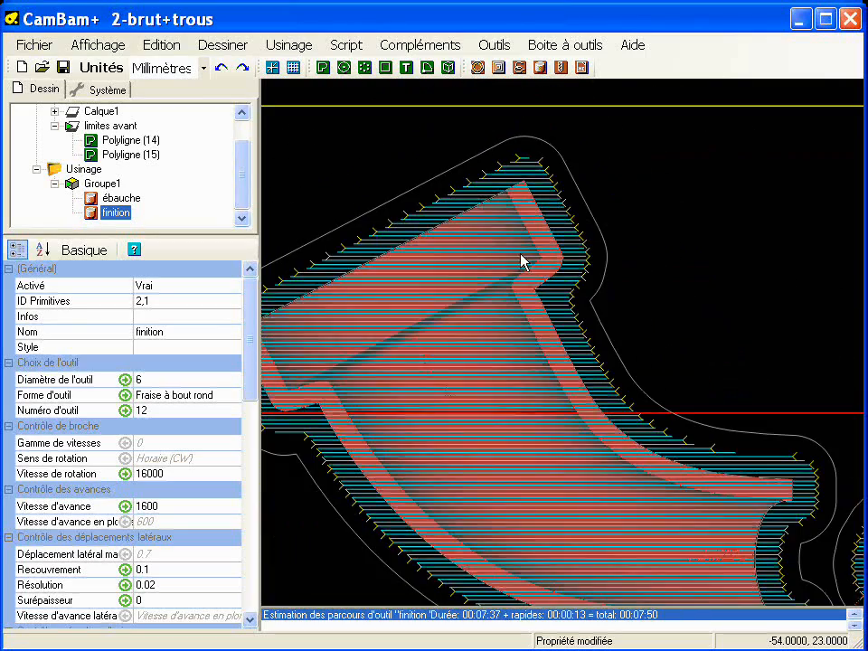
pyautogui.scroll(-5, 520, 261)
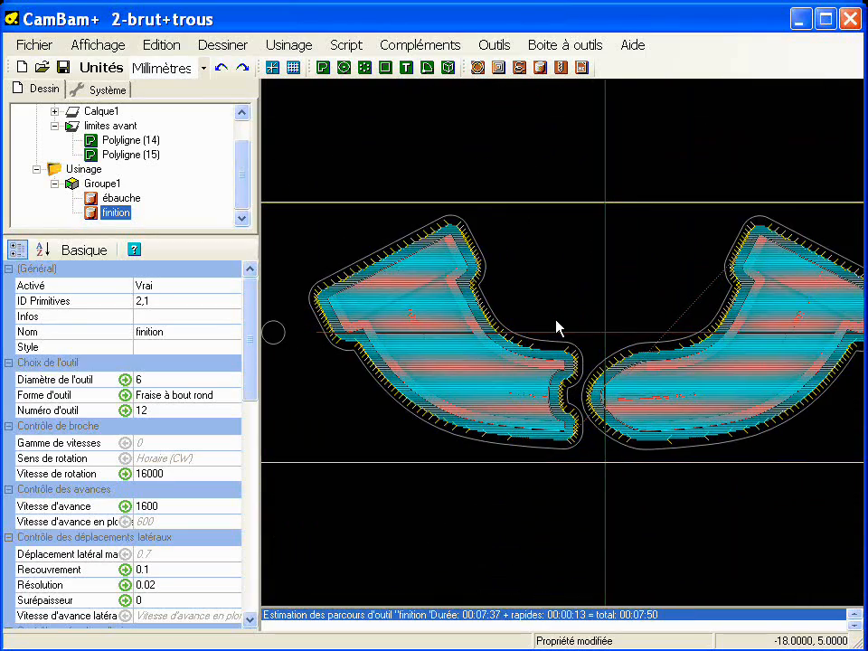
pyautogui.moveTo(555, 321); pyautogui.dragTo(537, 315, button='middle')
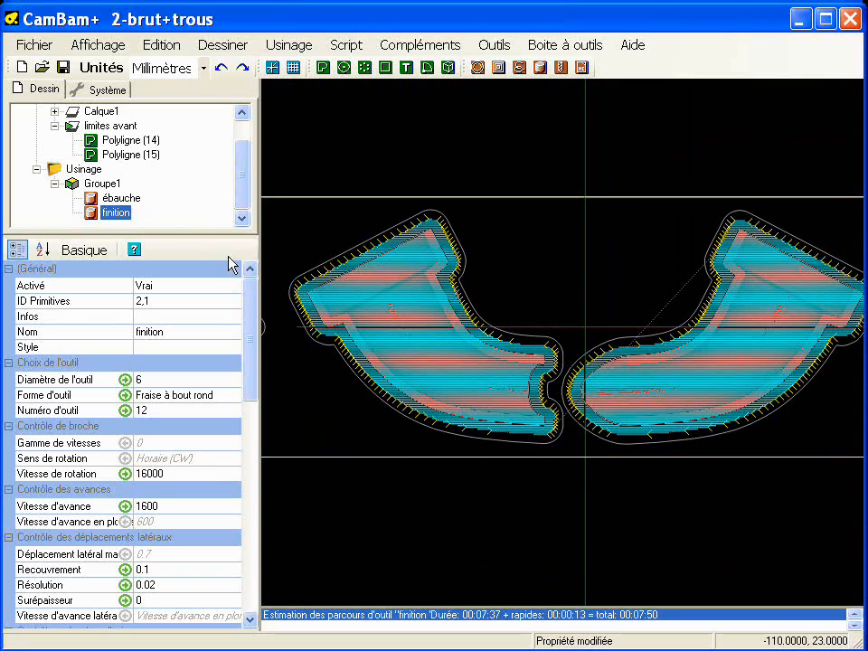
# - Offset the elbow contours Polyligne (10) and Polyligne (11) outward to form tighter limit outlines just inside the existing ones
pyautogui.moveTo(251, 180); pyautogui.dragTo(244, 170)
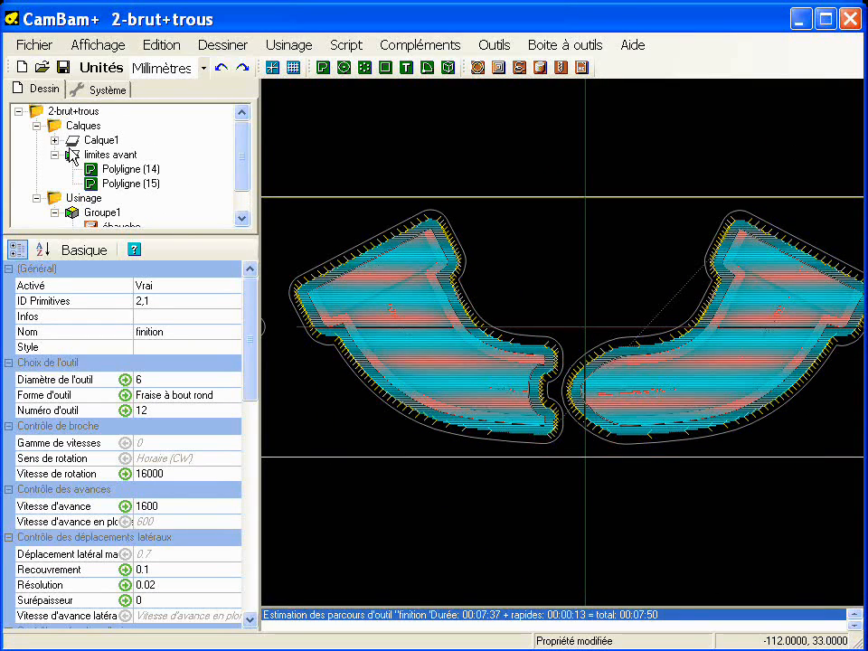
pyautogui.click(54, 141)
pyautogui.click(150, 213)
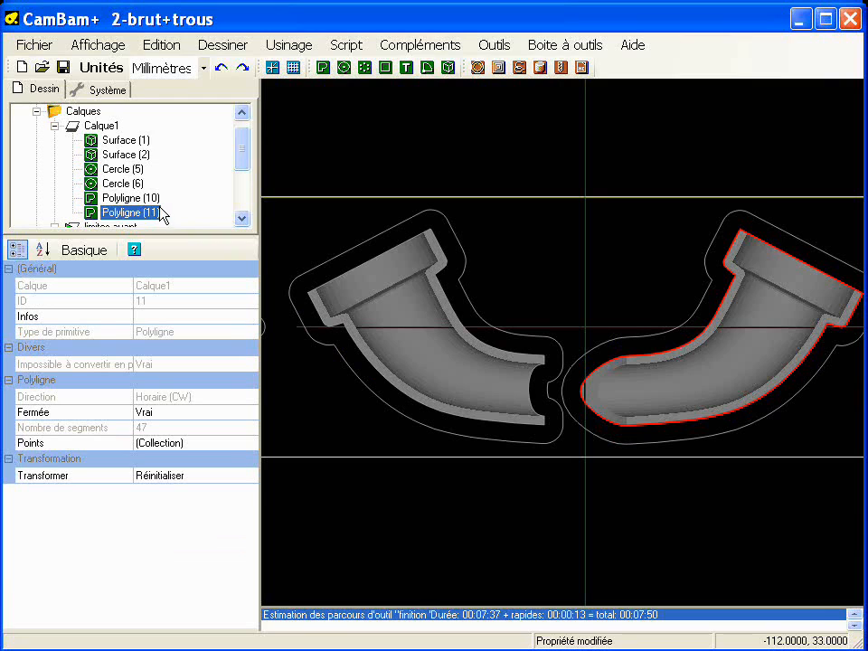
pyautogui.keyDown('ctrl'); pyautogui.click(150, 202); pyautogui.keyUp('ctrl')
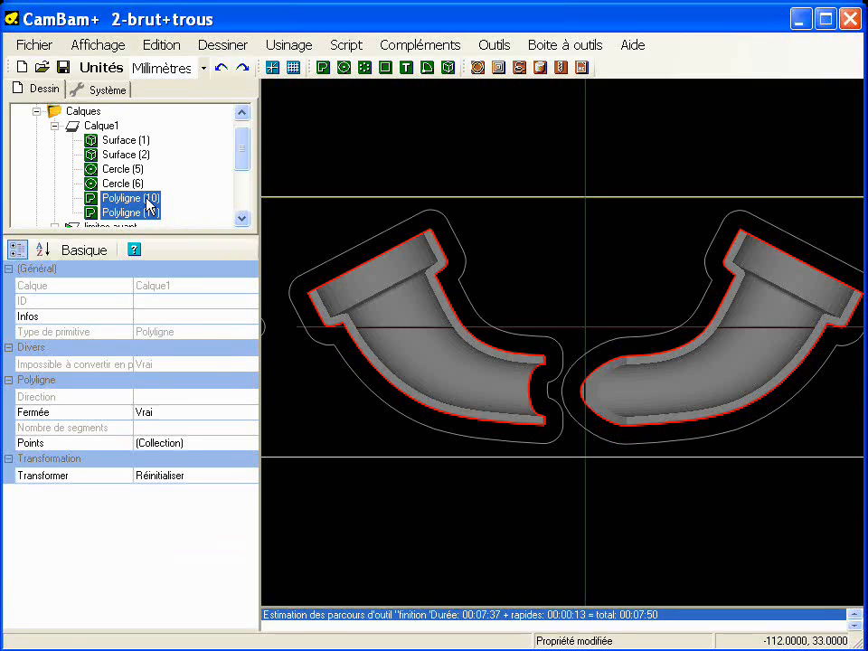
pyautogui.click(159, 49)
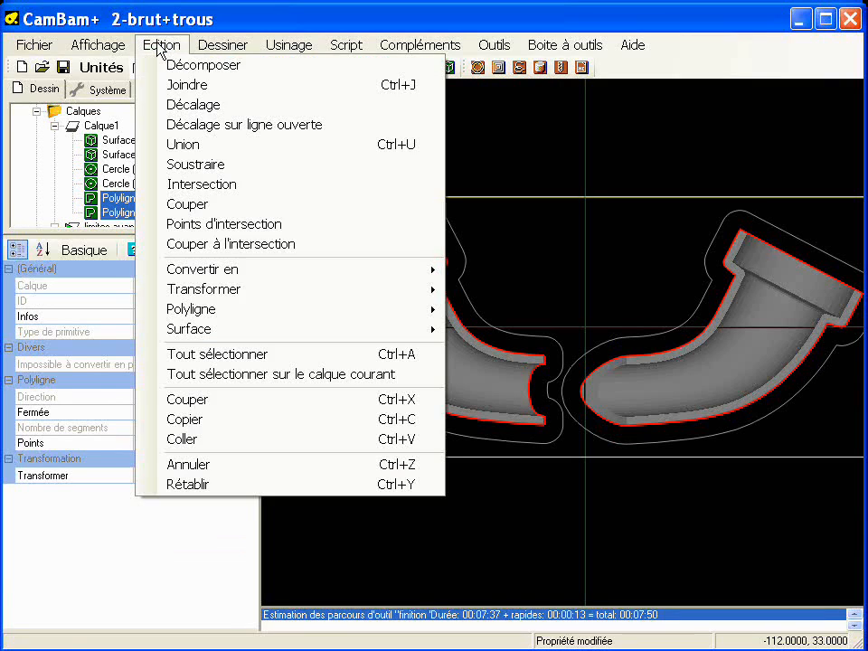
pyautogui.click(186, 106)
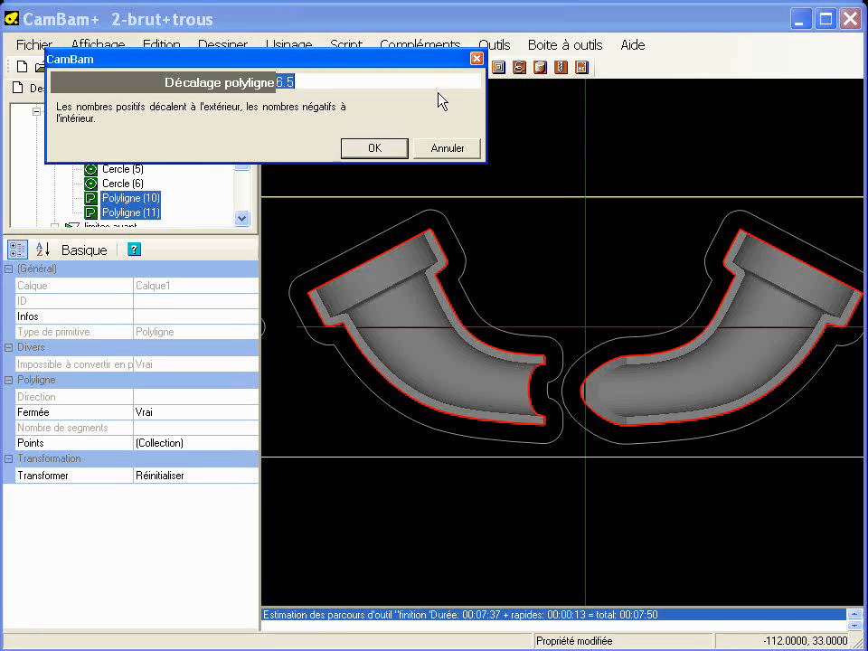
pyautogui.press('Return')
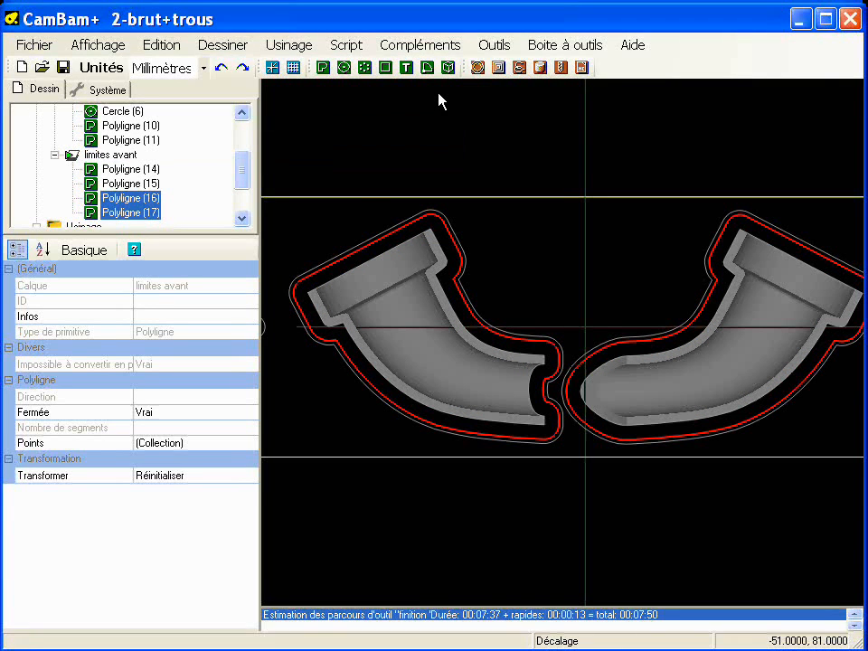
# - Try to assign Polyligne (16) and Polyligne (17) as finition's limit shapes and regenerate the finition toolpath
pyautogui.scroll(-2, 245, 213)
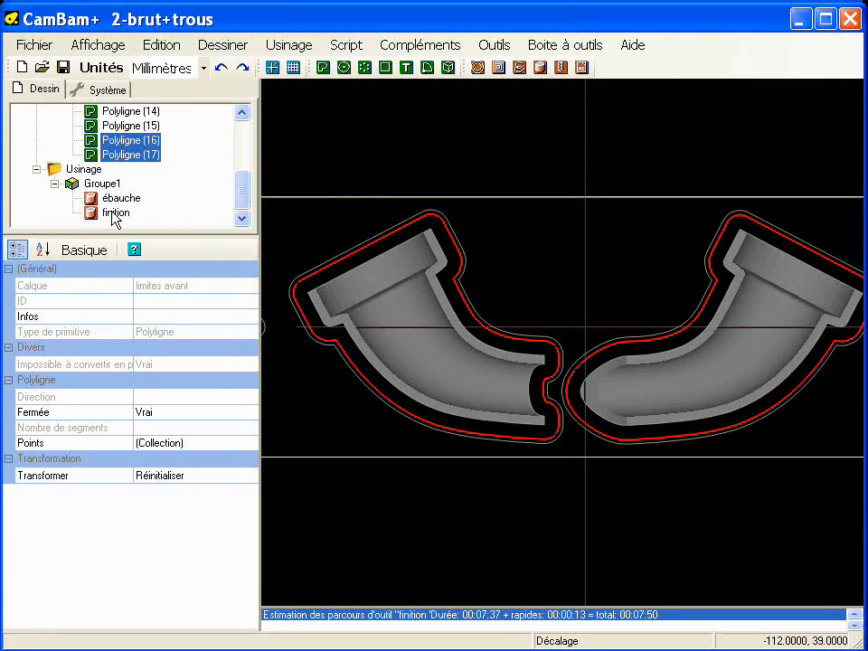
pyautogui.click(115, 213)
pyautogui.moveTo(254, 362); pyautogui.dragTo(252, 527)
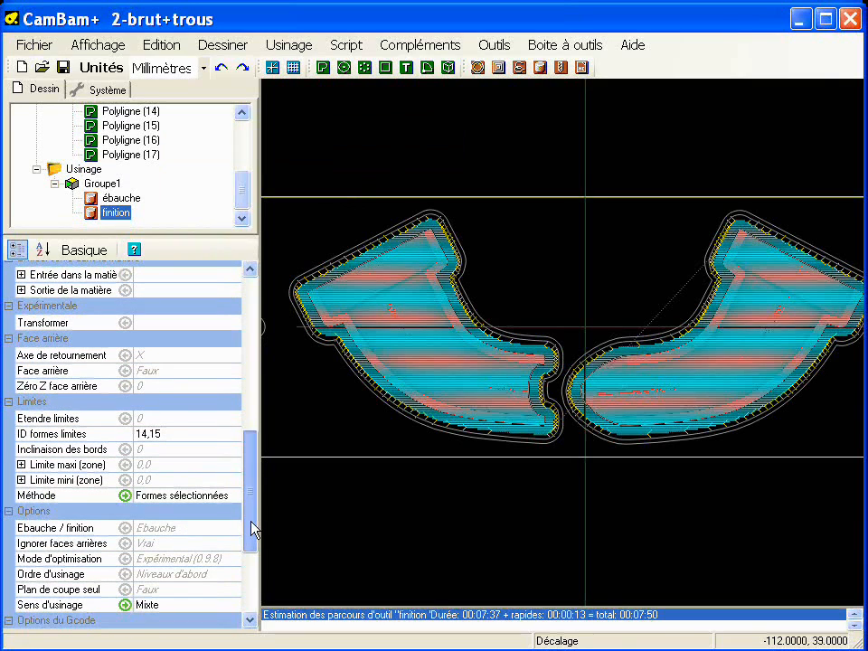
pyautogui.click(233, 438)
pyautogui.click(231, 435)
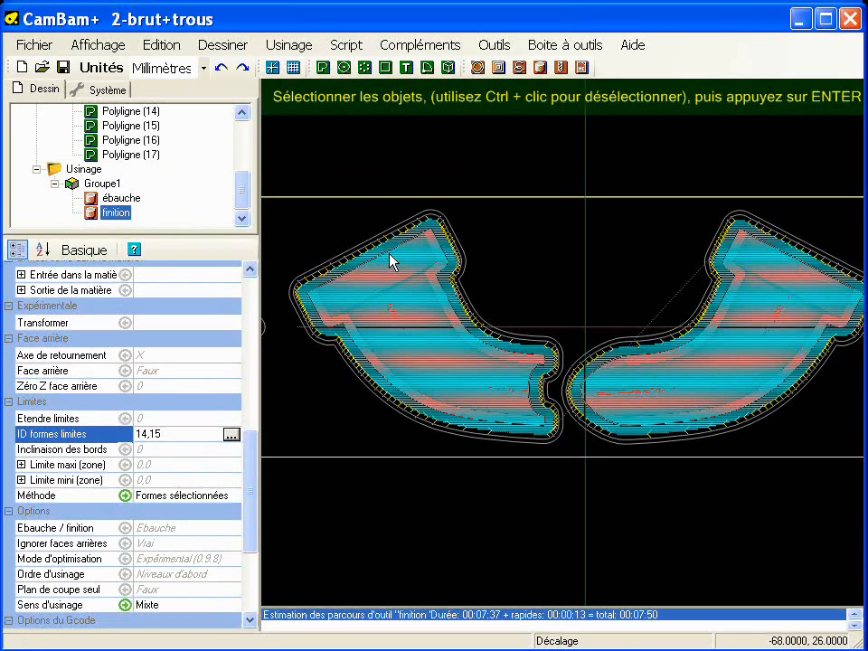
pyautogui.scroll(3, 542, 246)
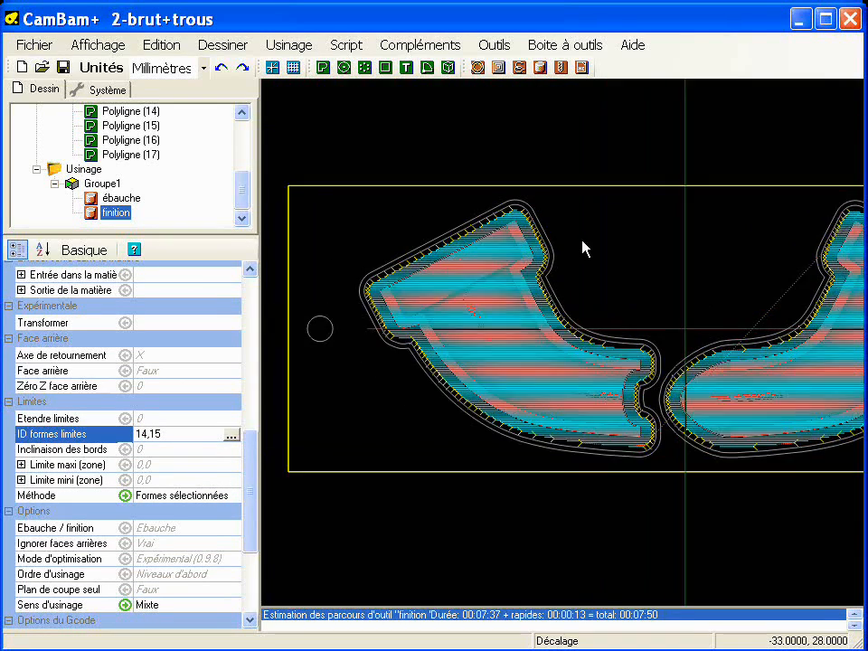
pyautogui.click(517, 238)
pyautogui.moveTo(573, 267); pyautogui.dragTo(398, 237, button='middle')
pyautogui.keyDown('ctrl'); pyautogui.click(585, 377); pyautogui.keyUp('ctrl')
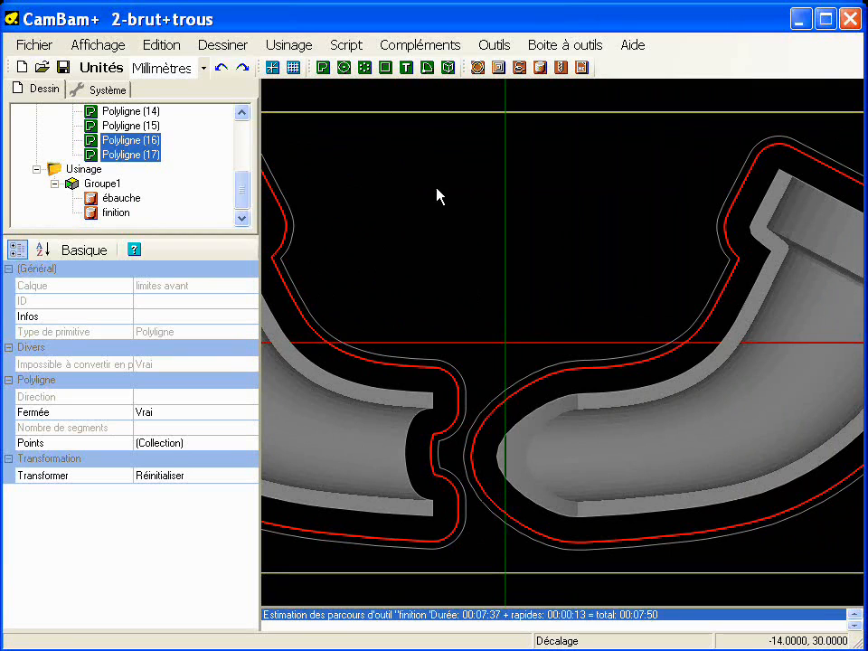
pyautogui.scroll(-2, 432, 249)
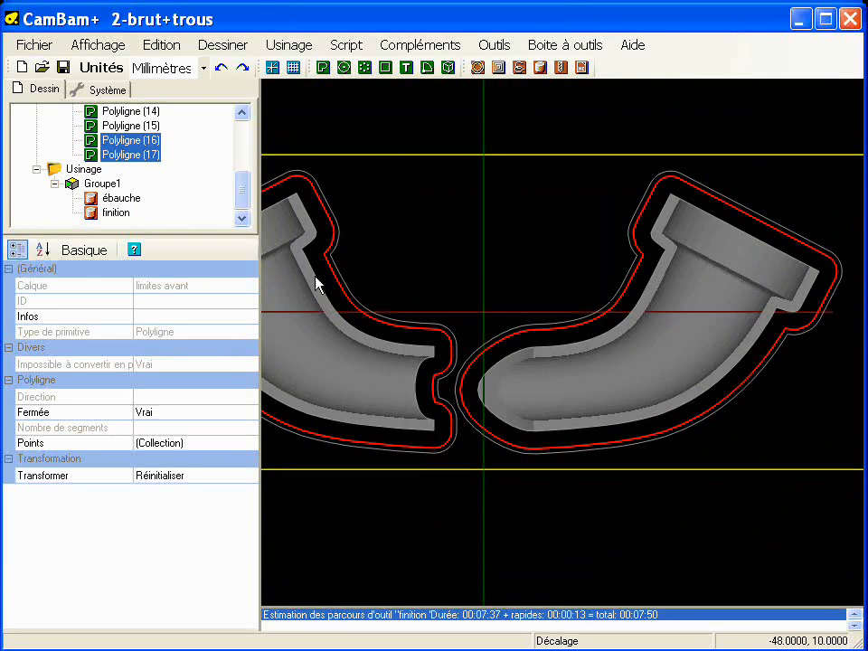
pyautogui.rightClick(120, 216)
pyautogui.click(168, 223)
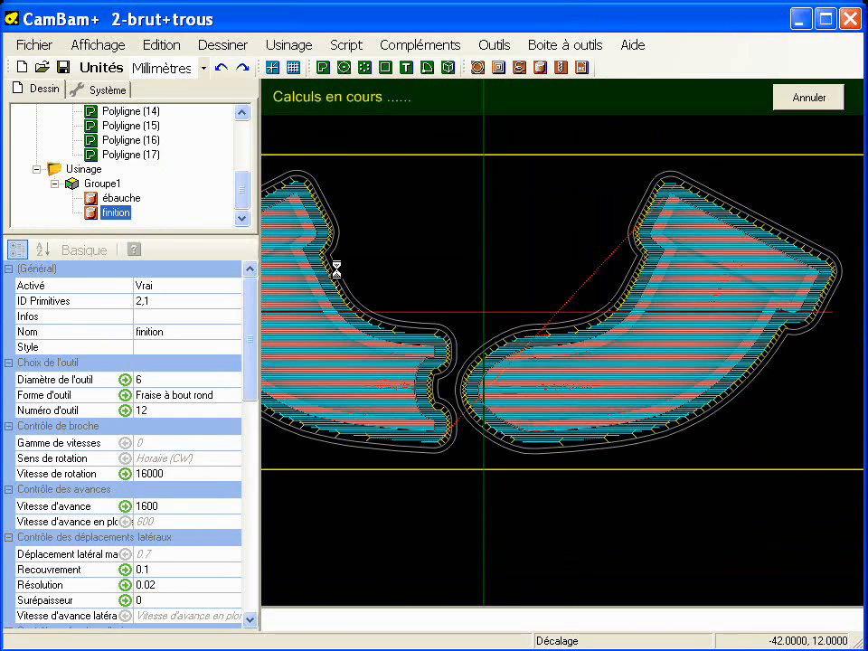
# - Inspect the finition passes and highlight the outer limit pair, Polyligne (14) and (15), against the inner pair, Polyligne (16) and (17)
pyautogui.keyDown('alt'); pyautogui.moveTo(422, 379); pyautogui.dragTo(411, 352); pyautogui.keyUp('alt')
pyautogui.keyDown('alt'); pyautogui.doubleClick(411, 353); pyautogui.keyUp('alt')
pyautogui.scroll(8, 429, 324)
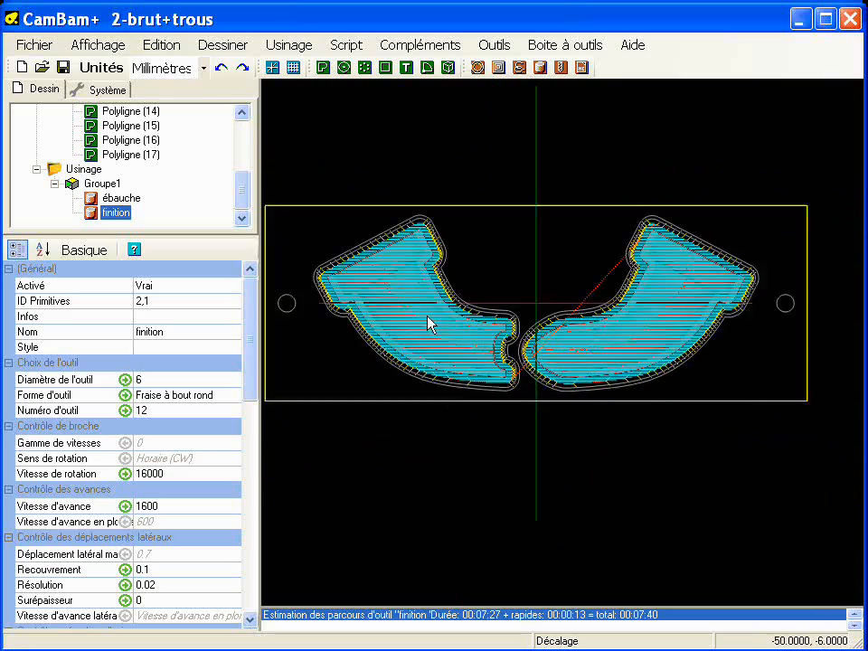
pyautogui.scroll(1, 486, 306)
pyautogui.click(561, 356)
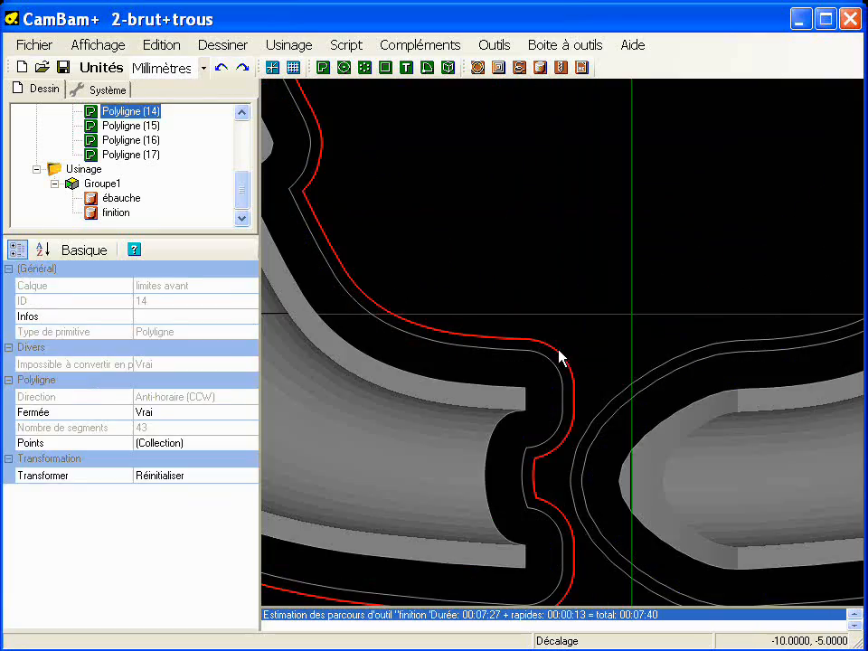
pyautogui.keyDown('ctrl'); pyautogui.click(621, 396); pyautogui.keyUp('ctrl')
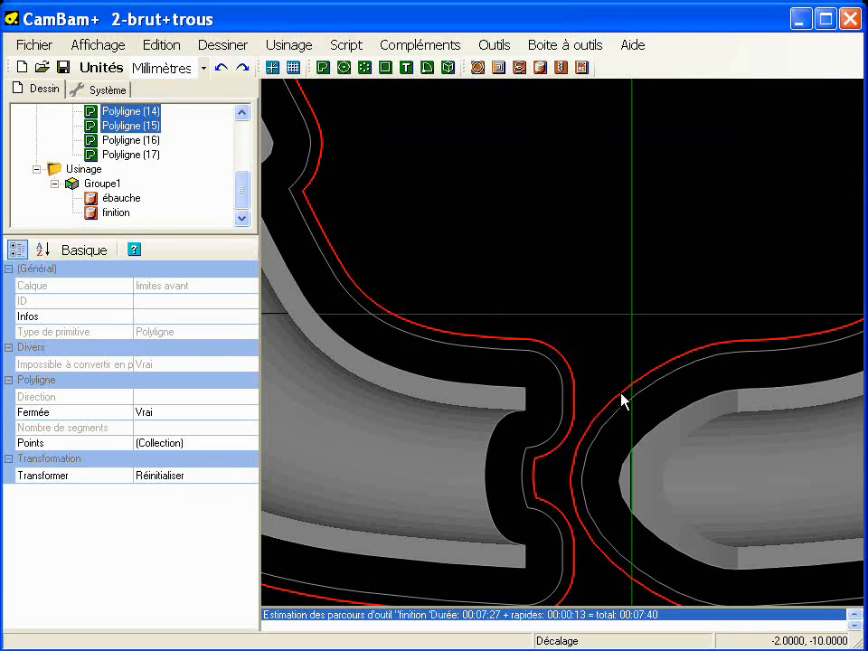
pyautogui.click(559, 373)
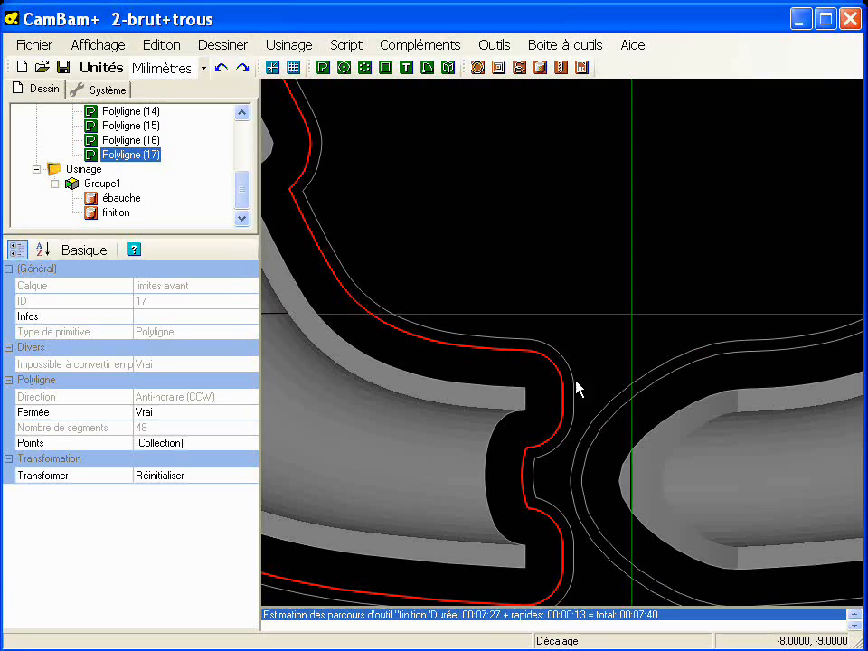
pyautogui.keyDown('ctrl'); pyautogui.click(638, 404); pyautogui.keyUp('ctrl')
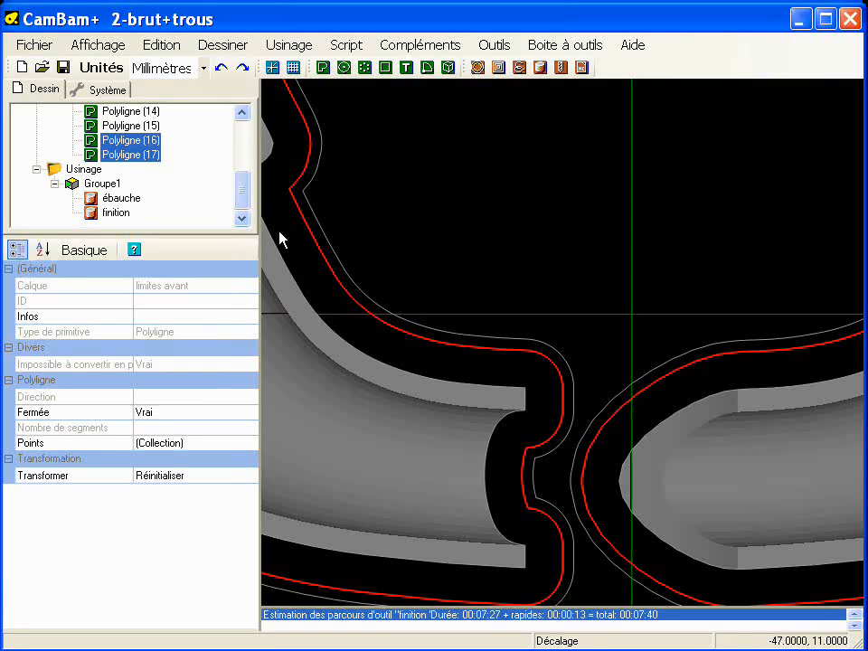
# - Reselect Polyligne (16) and Polyligne (17) as finition's limit shapes, confirm the selection and recalculate its toolpath
pyautogui.click(116, 212)
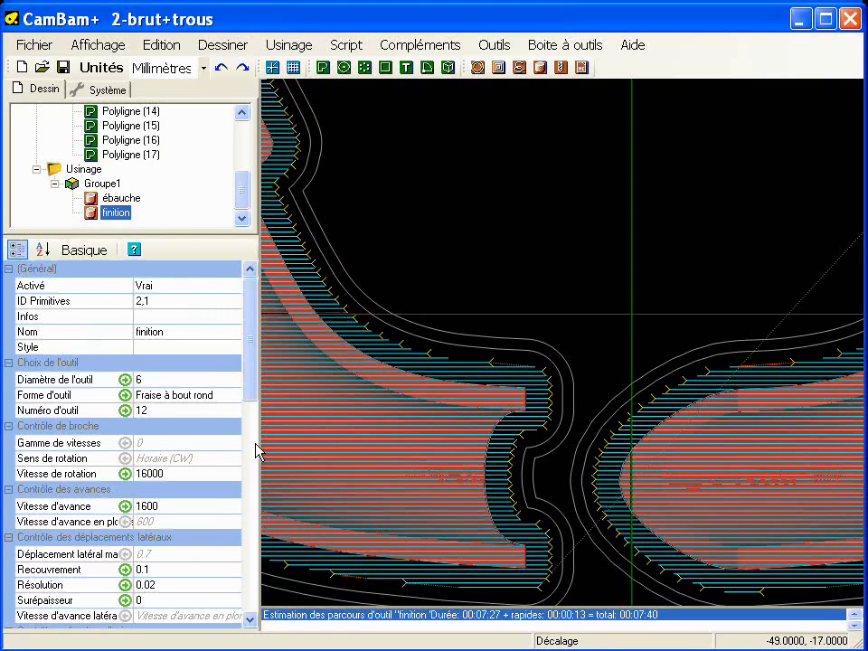
pyautogui.moveTo(253, 410); pyautogui.dragTo(266, 539)
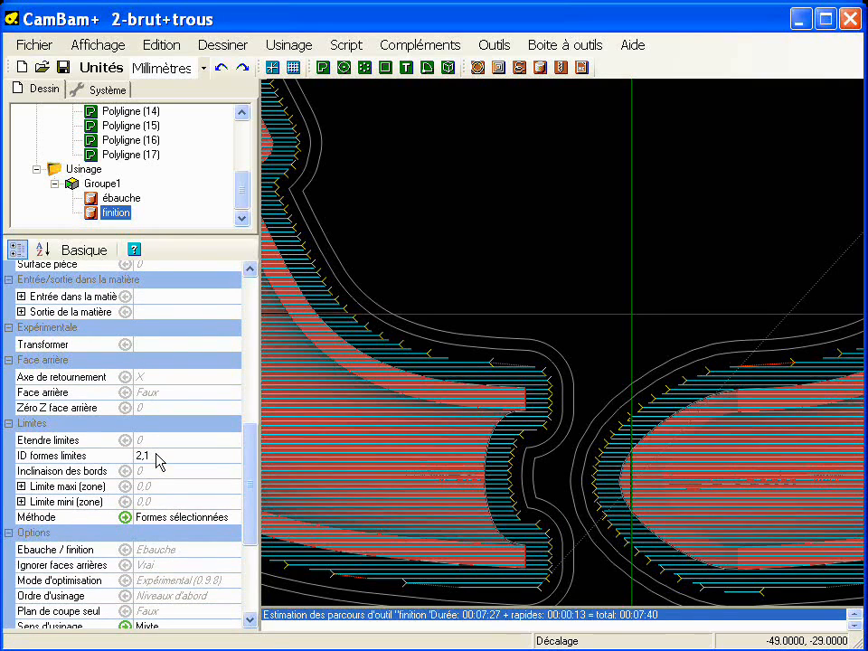
pyautogui.click(159, 461)
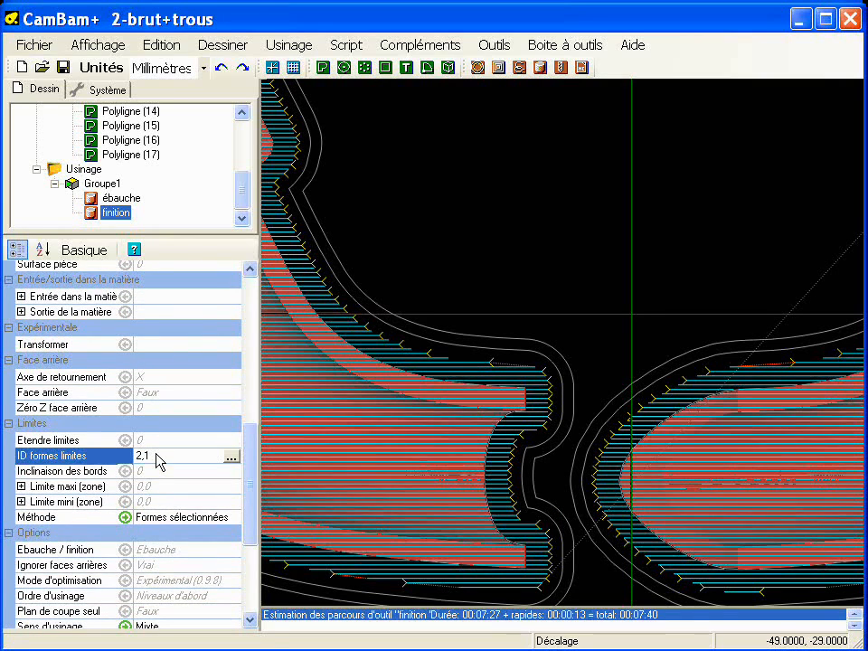
pyautogui.click(230, 460)
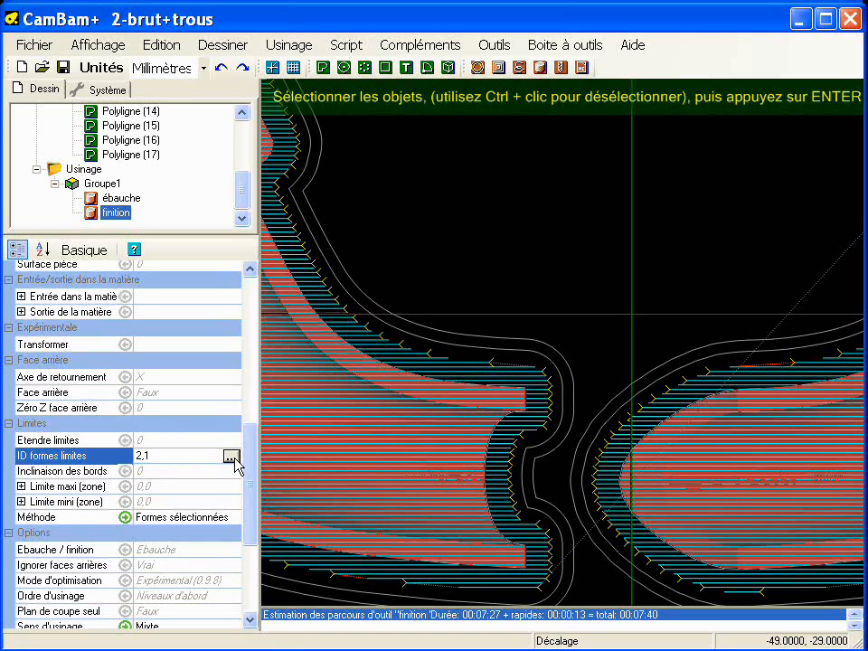
pyautogui.click(483, 352)
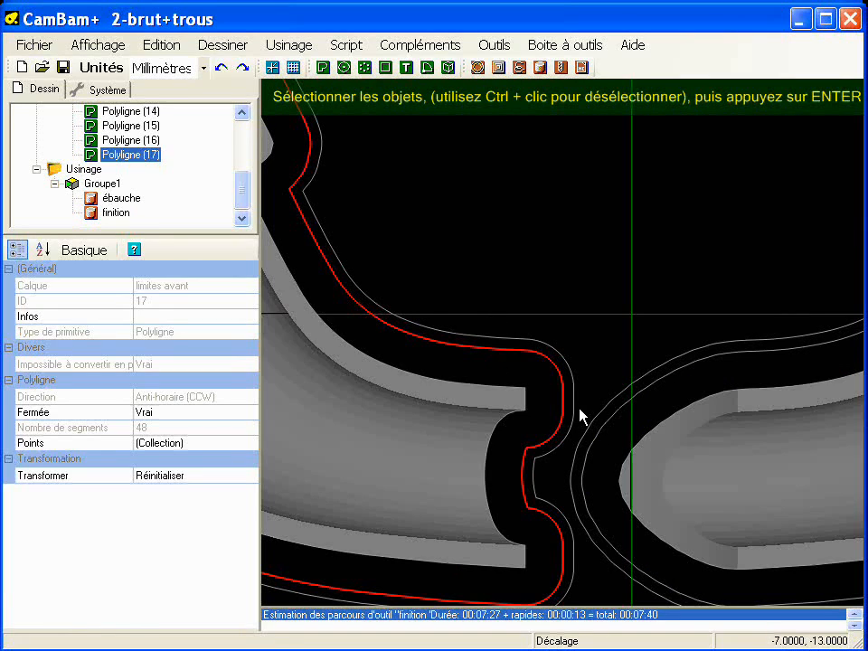
pyautogui.click(611, 396)
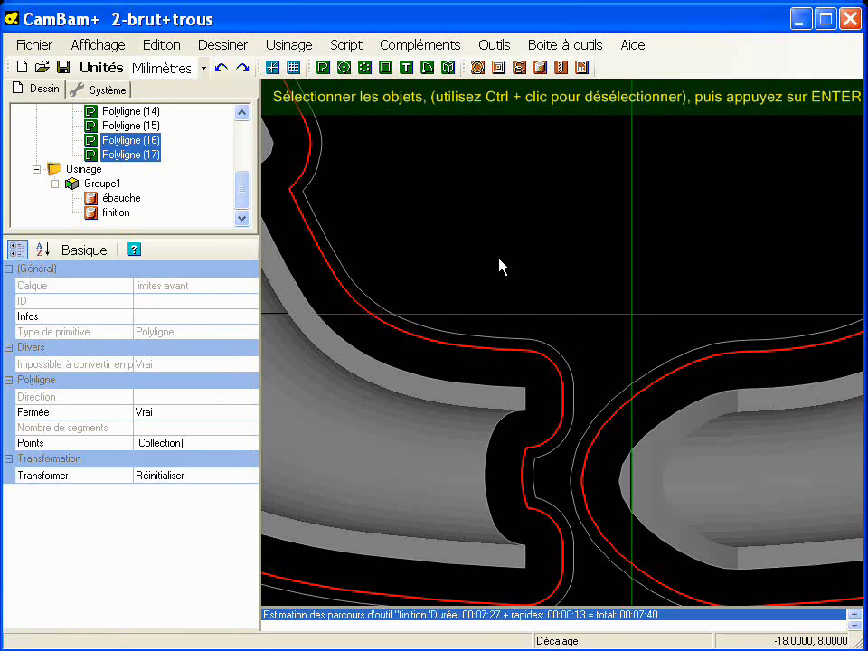
pyautogui.press('Return')
pyautogui.click(123, 214)
pyautogui.rightClick(123, 214)
pyautogui.click(136, 221)
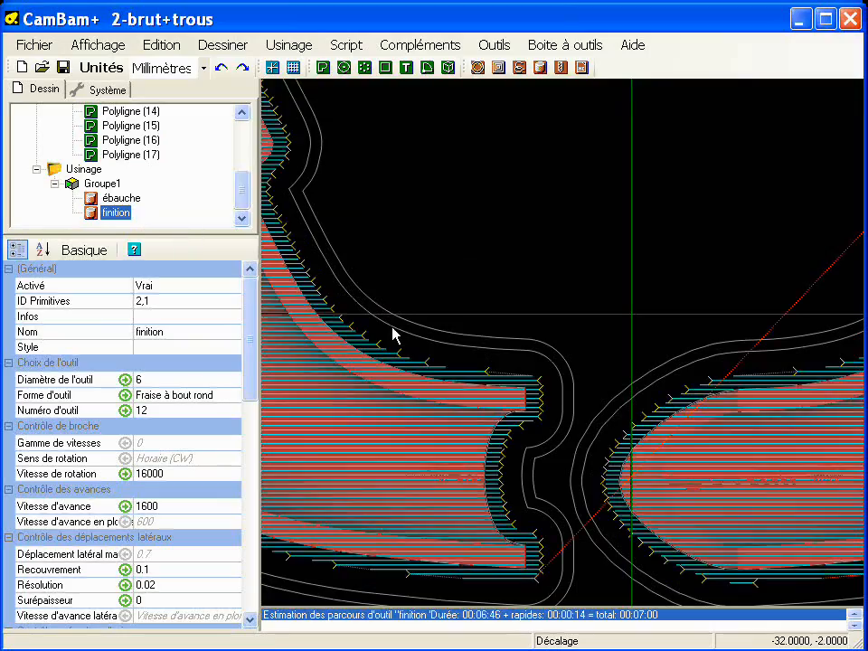
# - Examine the recalculated finition passes in 3D over the elbow socket and compare them with the ébauche passes
pyautogui.moveTo(475, 397)
pyautogui.keyDown('alt'); pyautogui.mouseDown()
pyautogui.moveTo(494, 368)
pyautogui.moveTo(485, 278)
pyautogui.moveTo(418, 421)
pyautogui.moveTo(428, 420)
pyautogui.moveTo(408, 416)
pyautogui.moveTo(637, 403)
pyautogui.moveTo(565, 432)
pyautogui.moveTo(805, 283)
pyautogui.moveTo(854, 341)
pyautogui.moveTo(668, 405)
pyautogui.moveTo(742, 354)
pyautogui.moveTo(551, 387)
pyautogui.moveTo(529, 439)
pyautogui.mouseUp(); pyautogui.keyUp('alt')
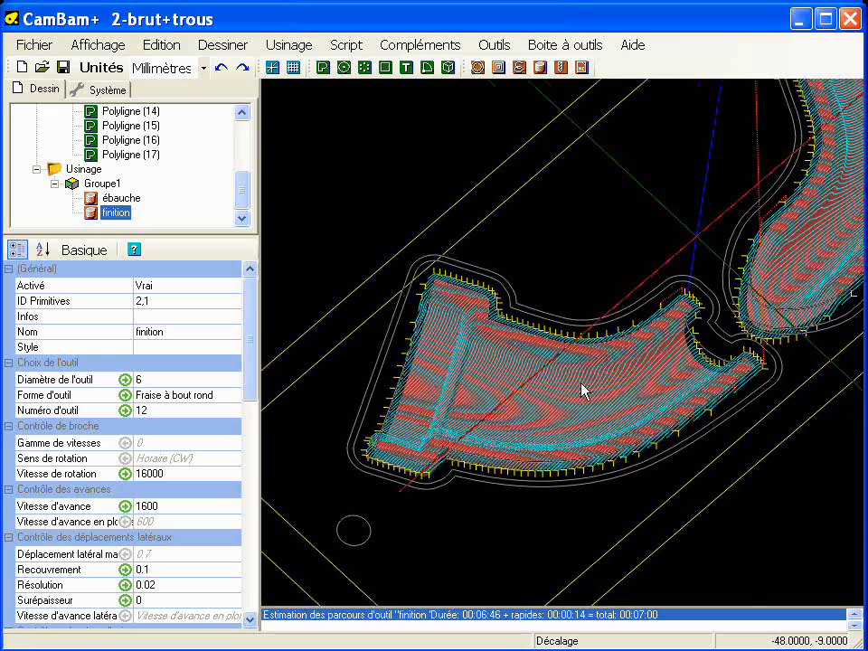
pyautogui.scroll(3, 582, 374)
pyautogui.scroll(1, 594, 339)
pyautogui.scroll(1, 594, 339)
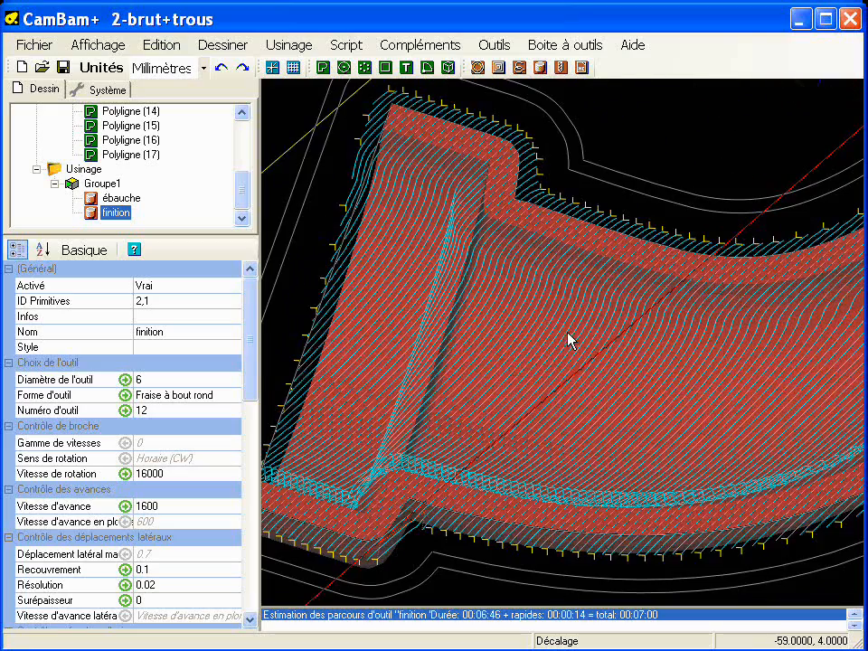
pyautogui.click(120, 198)
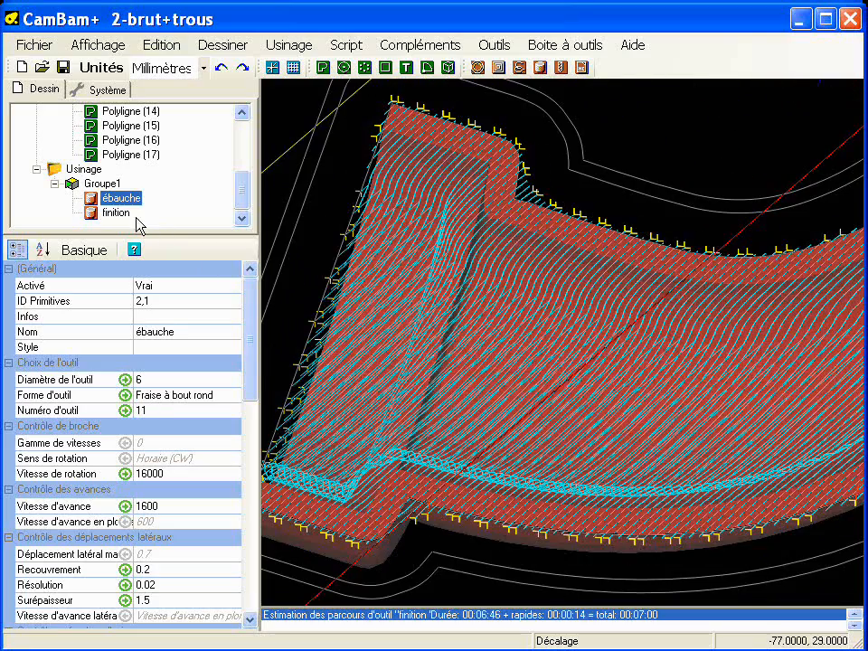
pyautogui.click(115, 213)
pyautogui.click(124, 198)
pyautogui.keyDown('alt'); pyautogui.moveTo(451, 380); pyautogui.dragTo(565, 386); pyautogui.keyUp('alt')
pyautogui.scroll(-3, 546, 302)
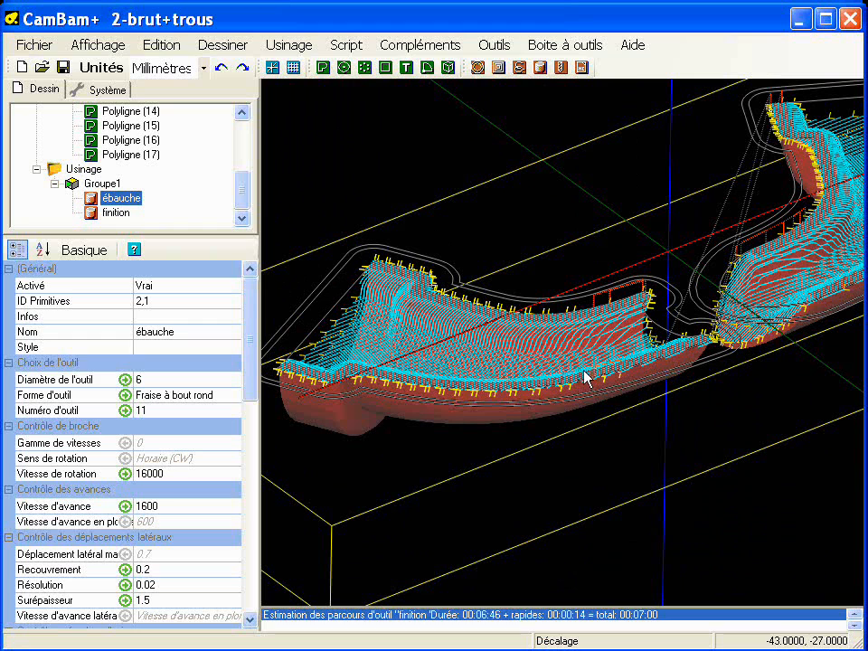
# - Create the G-code file for the whole machining setup, overwriting the existing 2-brut+trous.nc
pyautogui.click(89, 169)
pyautogui.rightClick(112, 170)
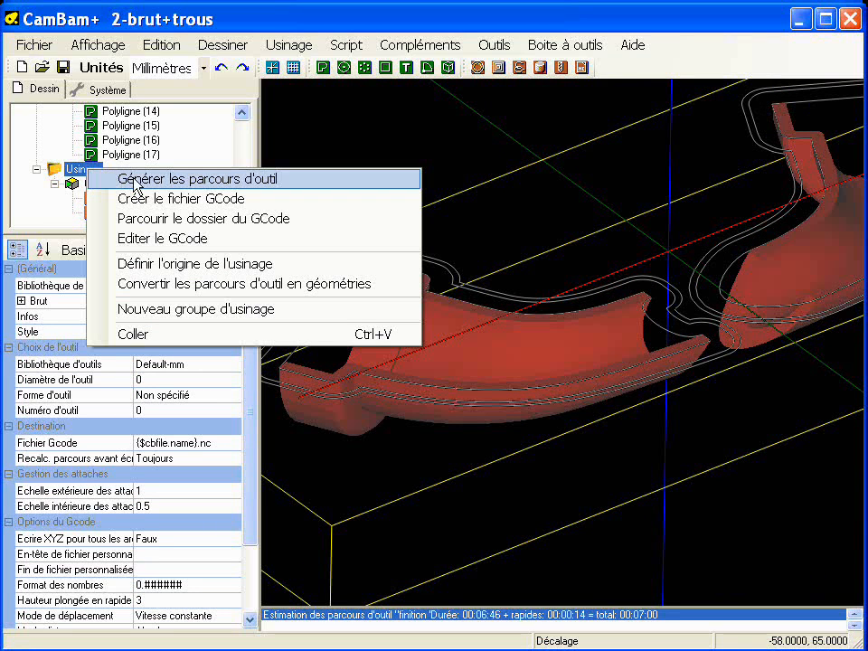
pyautogui.click(126, 198)
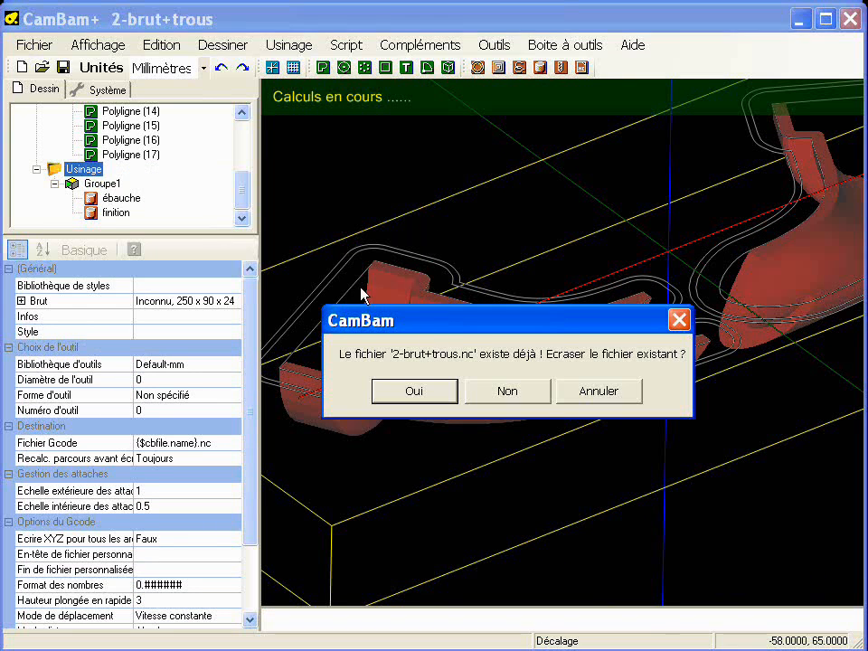
pyautogui.click(432, 389)
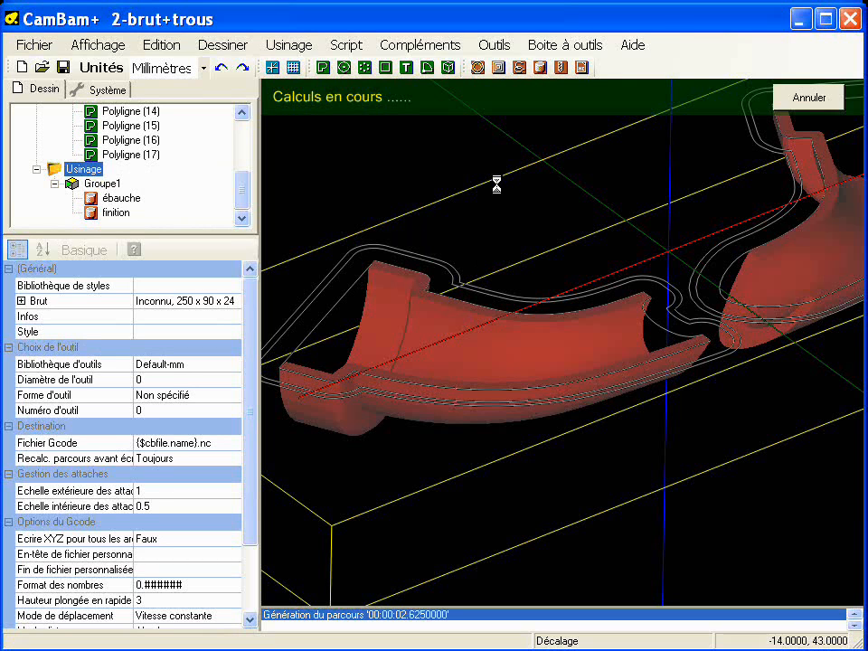
# - Simulate the machining with CutViewer, running the program and pausing it while the second elbow half is being finished
pyautogui.click(494, 44)
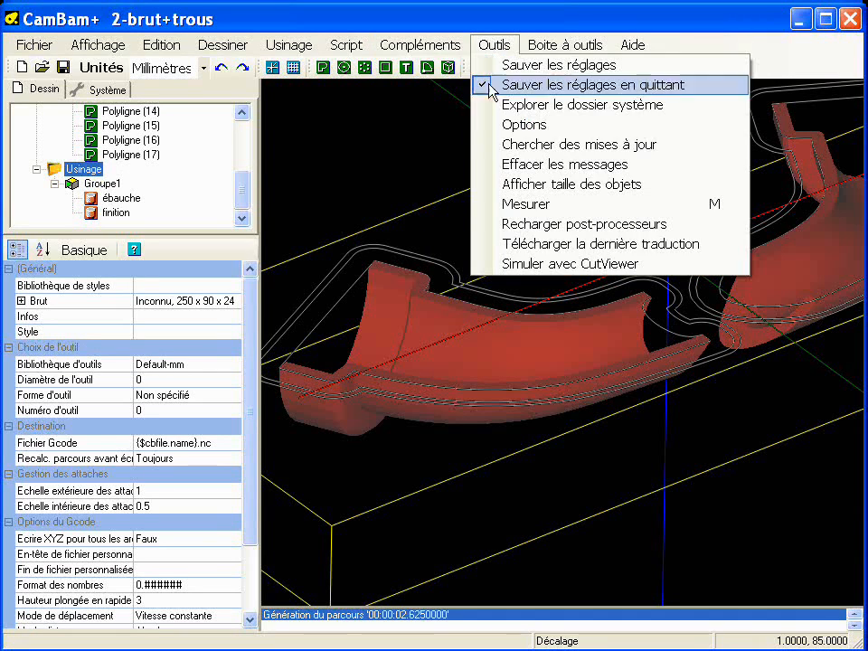
pyautogui.click(506, 264)
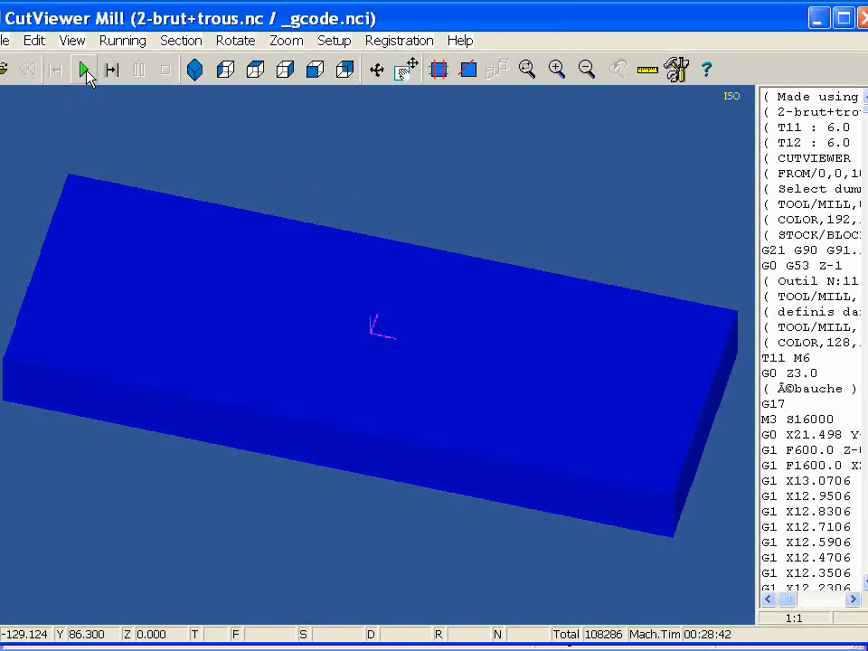
pyautogui.click(84, 70)
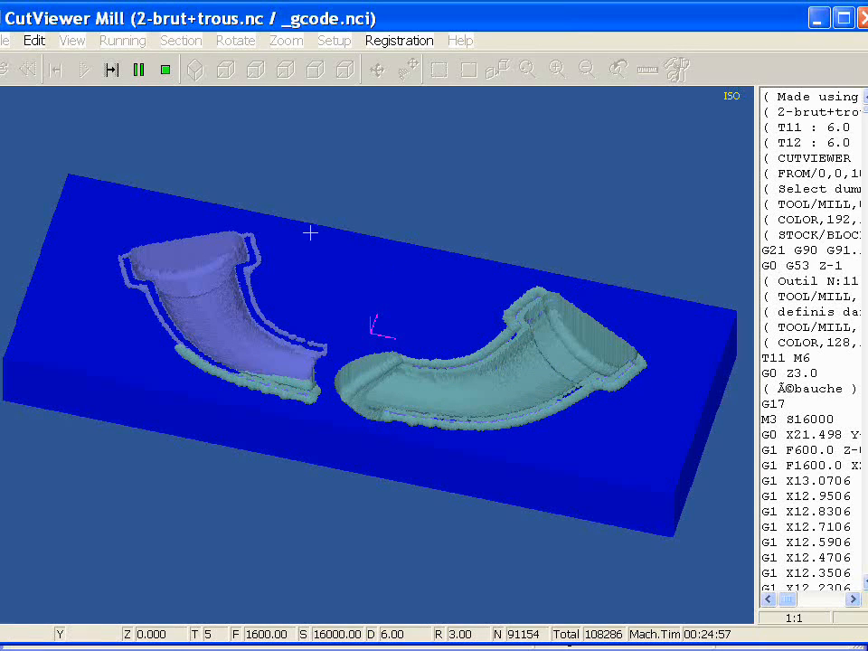
pyautogui.click(145, 74)
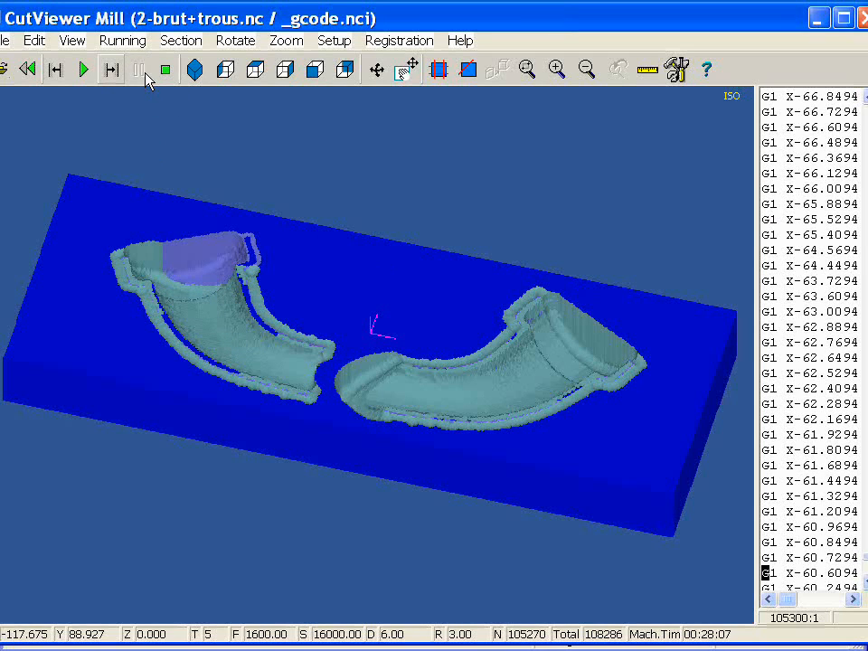
# - Examine the partly finished elbow half up close from several angles, comparing roughed and finished surfaces and the surrounding rim
pyautogui.click(527, 71)
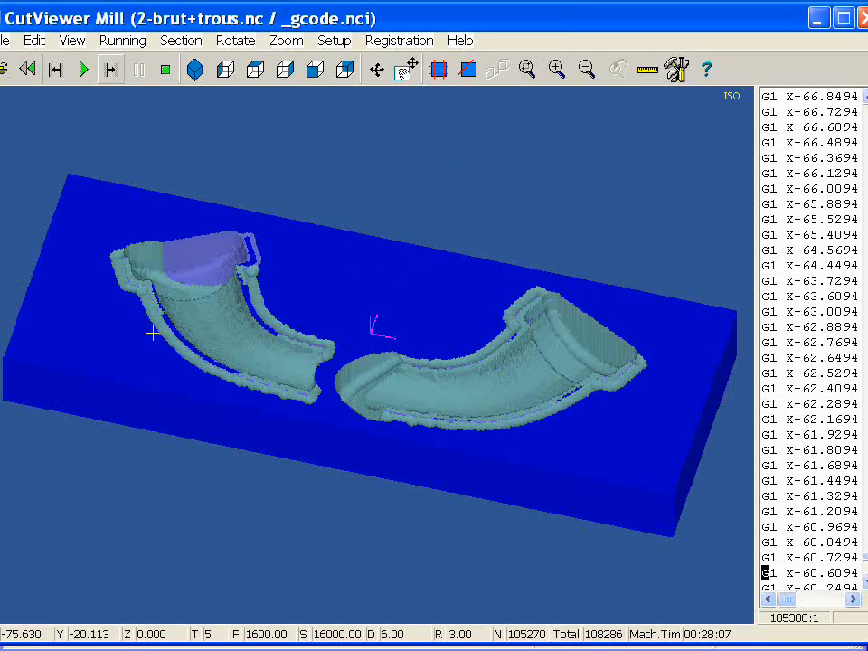
pyautogui.moveTo(56, 184); pyautogui.dragTo(382, 362)
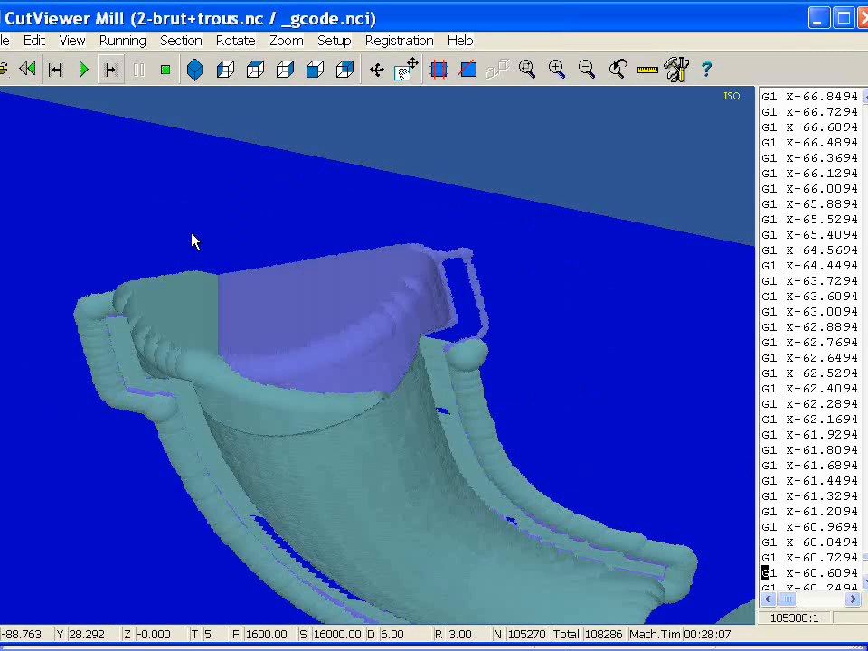
pyautogui.click(378, 73)
pyautogui.moveTo(214, 484); pyautogui.dragTo(263, 507)
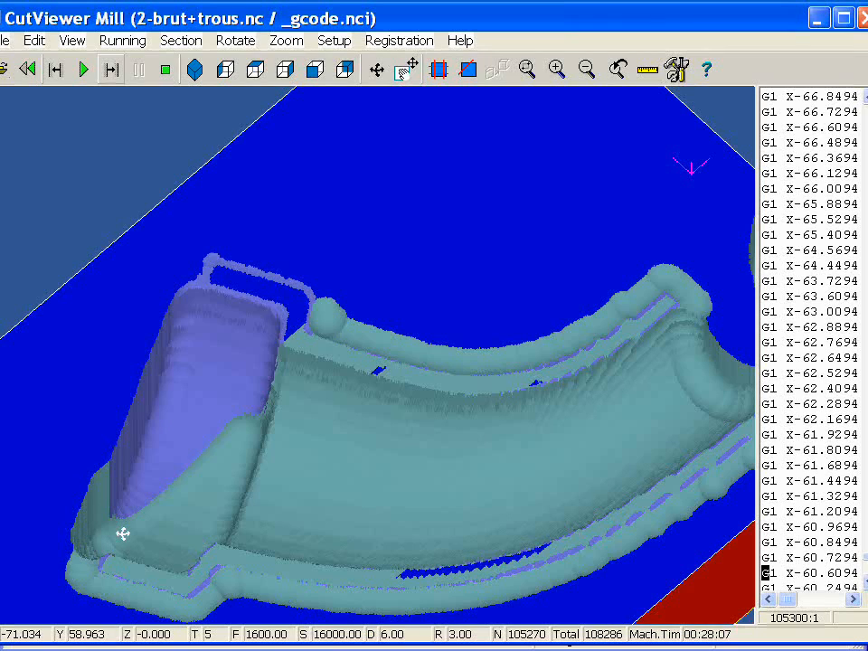
pyautogui.moveTo(132, 519); pyautogui.dragTo(105, 494)
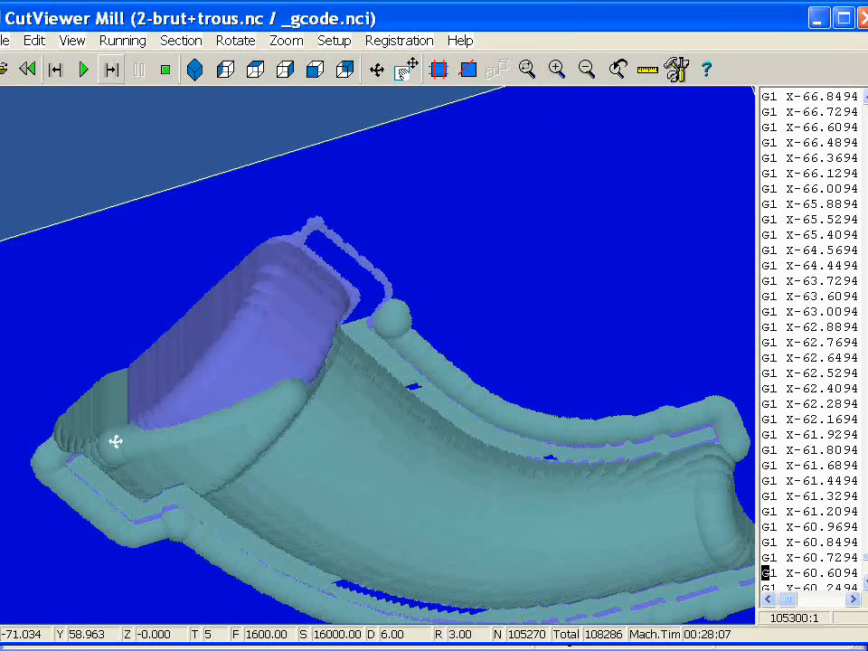
pyautogui.moveTo(271, 489); pyautogui.dragTo(361, 495)
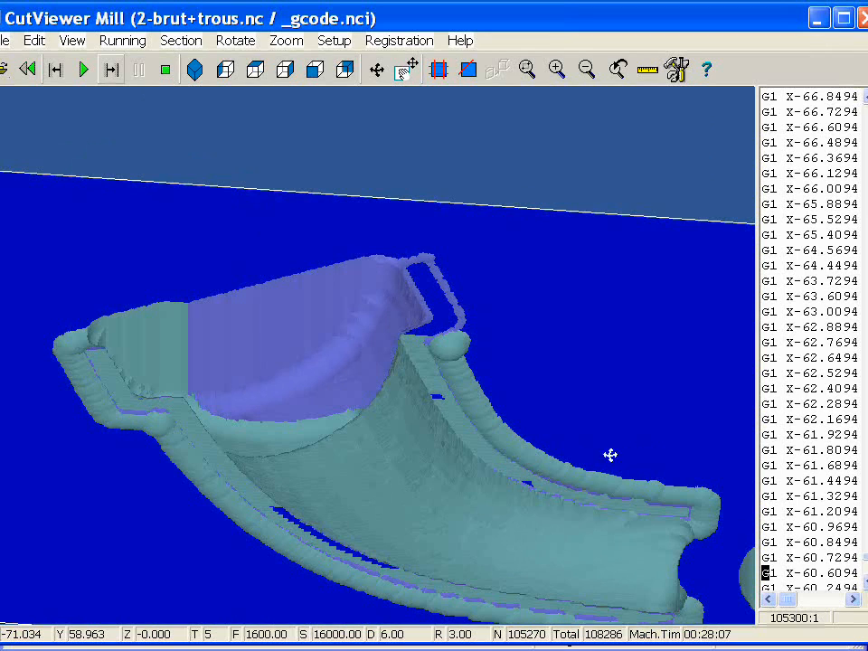
# - Close the CutViewer simulation and return to CamBam to examine the elbow halves and their limit outlines in 3D and plan view
pyautogui.click(619, 69)
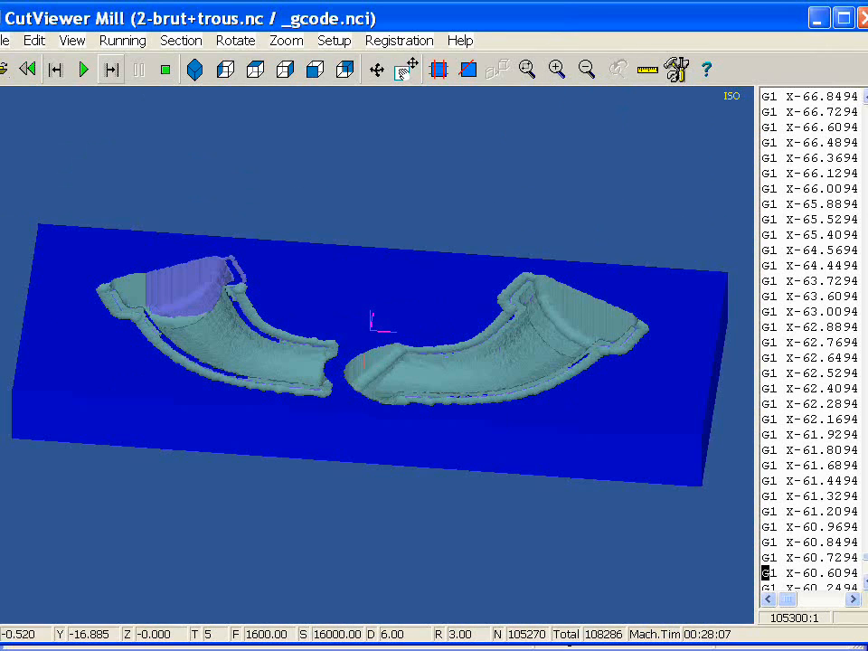
pyautogui.click(859, 18)
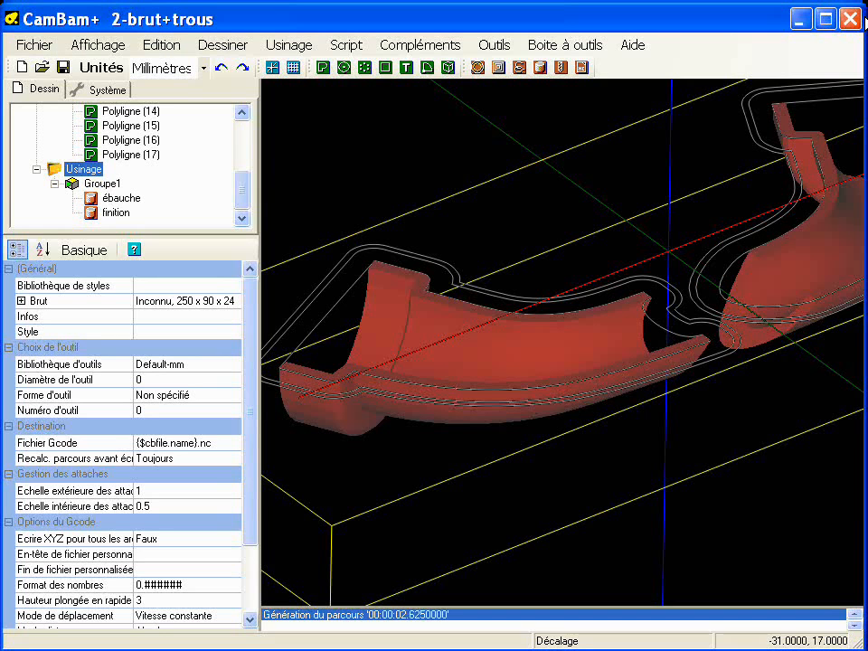
pyautogui.keyDown('alt'); pyautogui.doubleClick(355, 407); pyautogui.keyUp('alt')
pyautogui.scroll(3, 395, 440)
pyautogui.scroll(4, 422, 348)
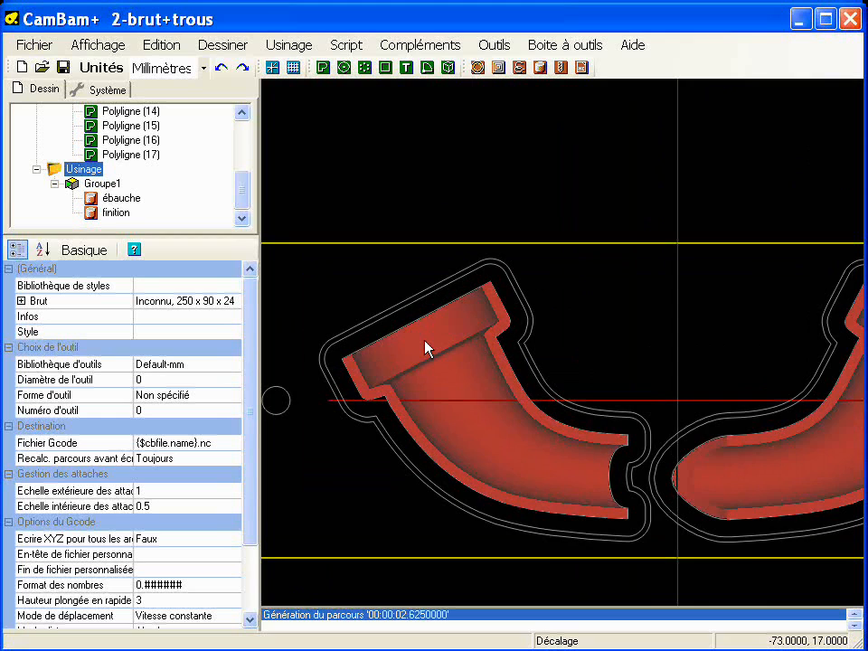
pyautogui.scroll(1, 426, 342)
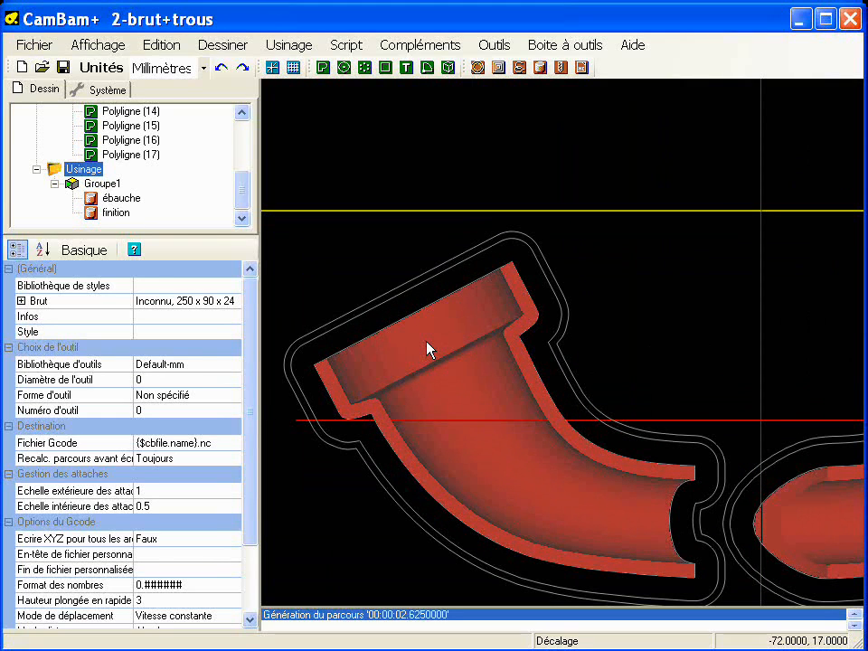
pyautogui.keyDown('alt'); pyautogui.moveTo(488, 438); pyautogui.dragTo(506, 395); pyautogui.keyUp('alt')
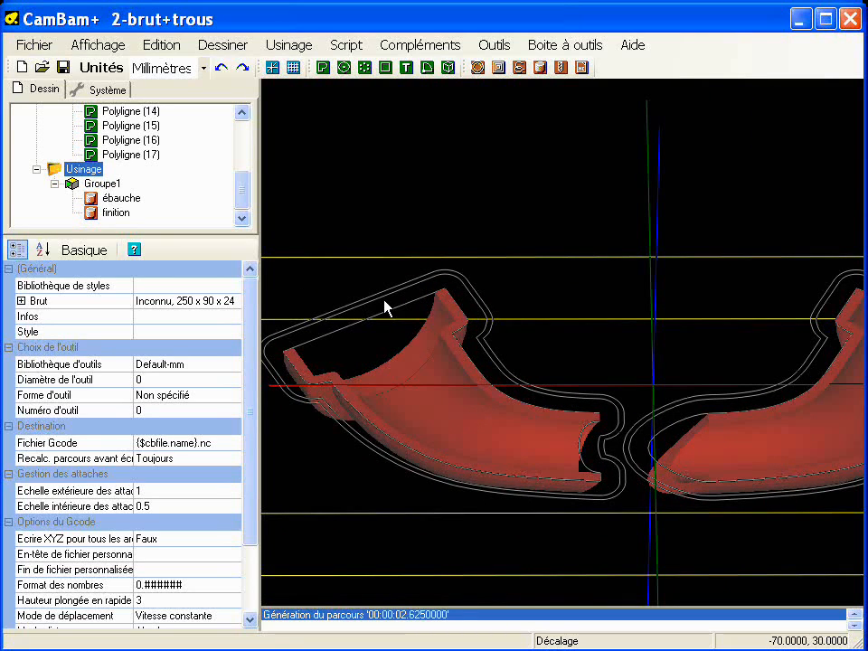
pyautogui.keyDown('alt'); pyautogui.moveTo(381, 304); pyautogui.dragTo(478, 362); pyautogui.keyUp('alt')
pyautogui.keyDown('alt'); pyautogui.doubleClick(535, 380); pyautogui.keyUp('alt')
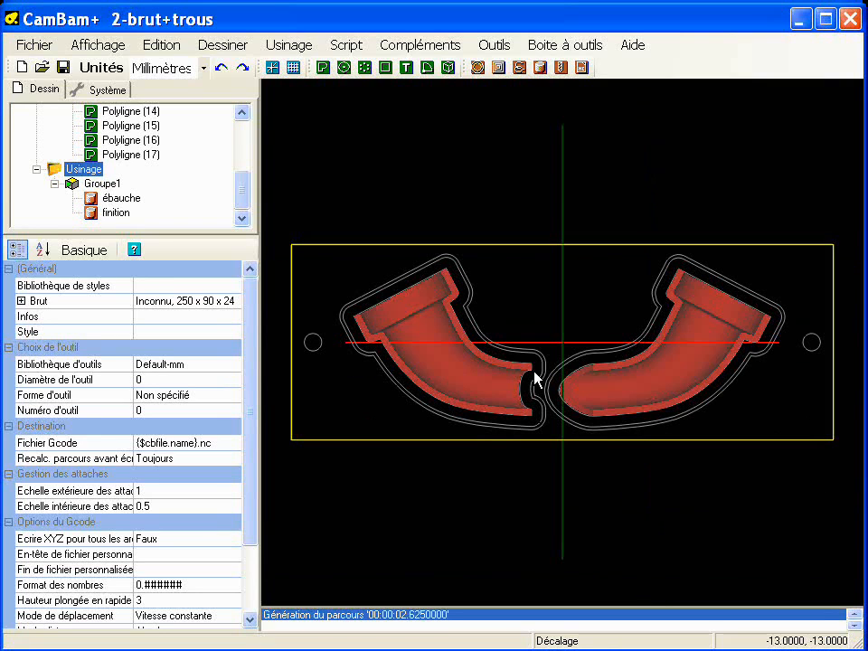
# - Delete the inner limit polyline around each of the two elbow halves from the limites avant layer
pyautogui.scroll(1, 540, 396)
pyautogui.scroll(3, 473, 368)
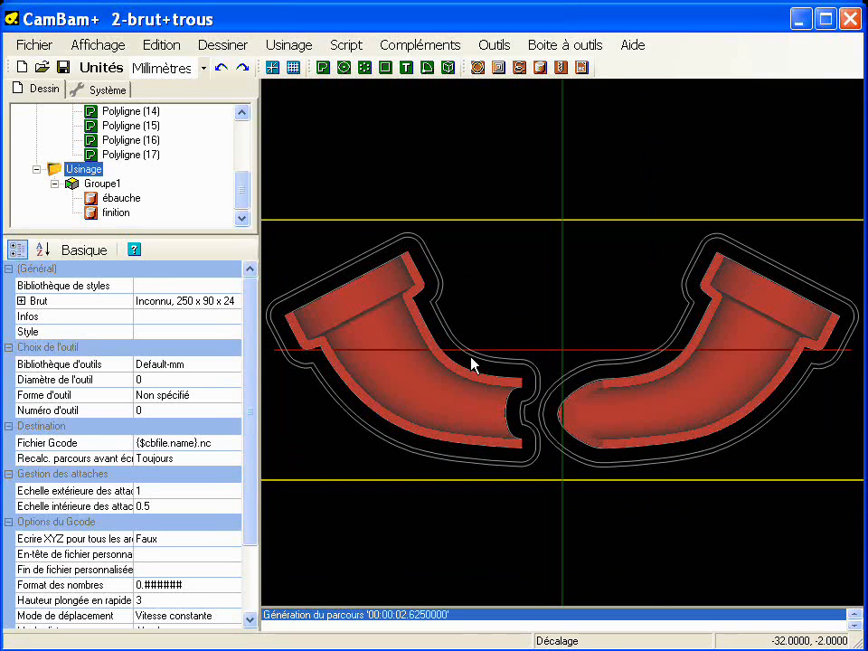
pyautogui.click(472, 363)
pyautogui.click(524, 373)
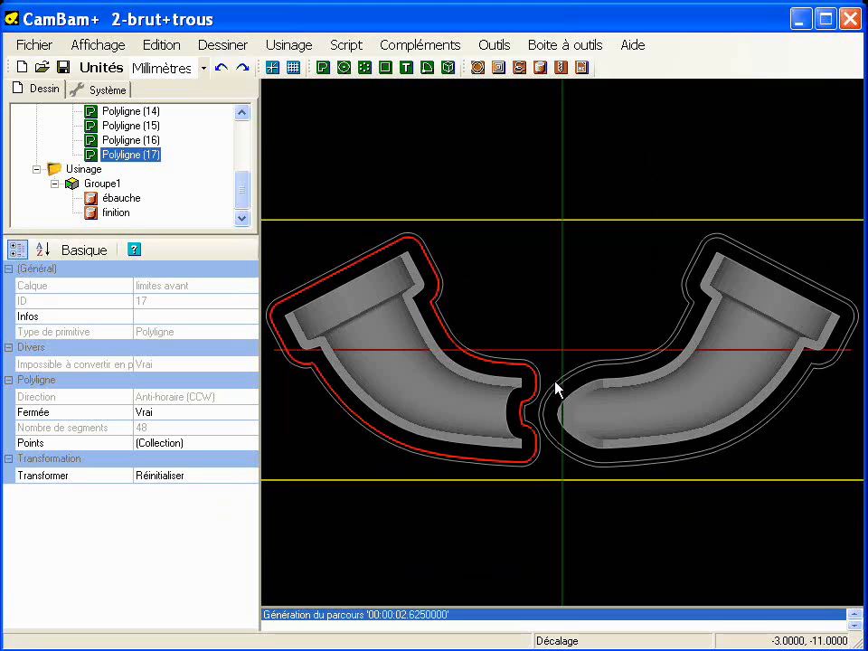
pyautogui.keyDown('ctrl'); pyautogui.click(569, 387); pyautogui.keyUp('ctrl')
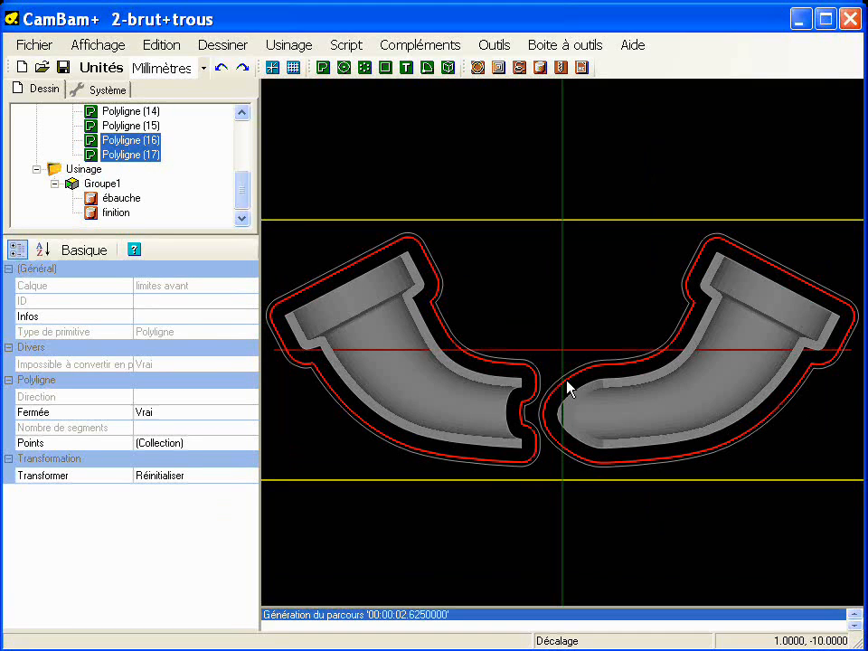
pyautogui.press('Delete')
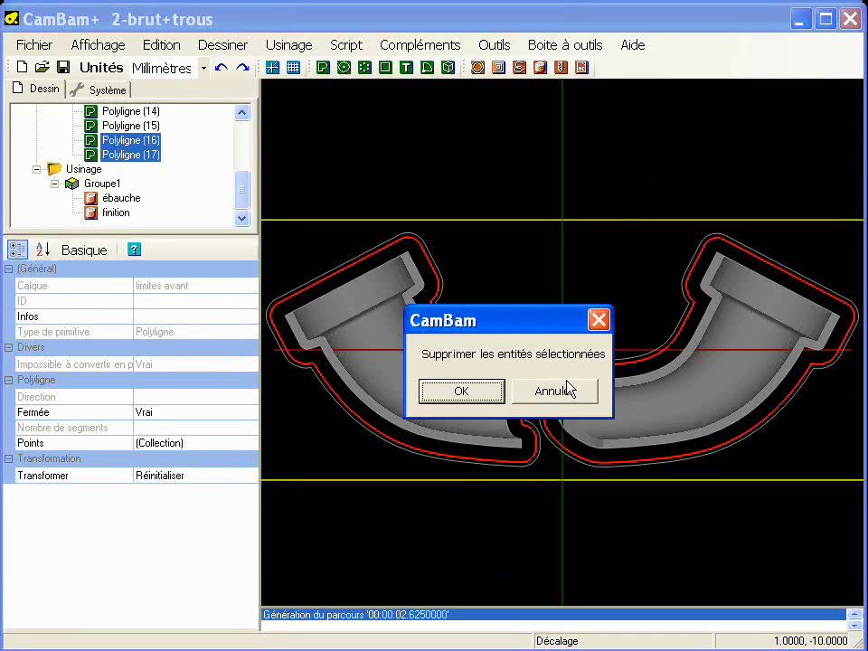
pyautogui.press('Return')
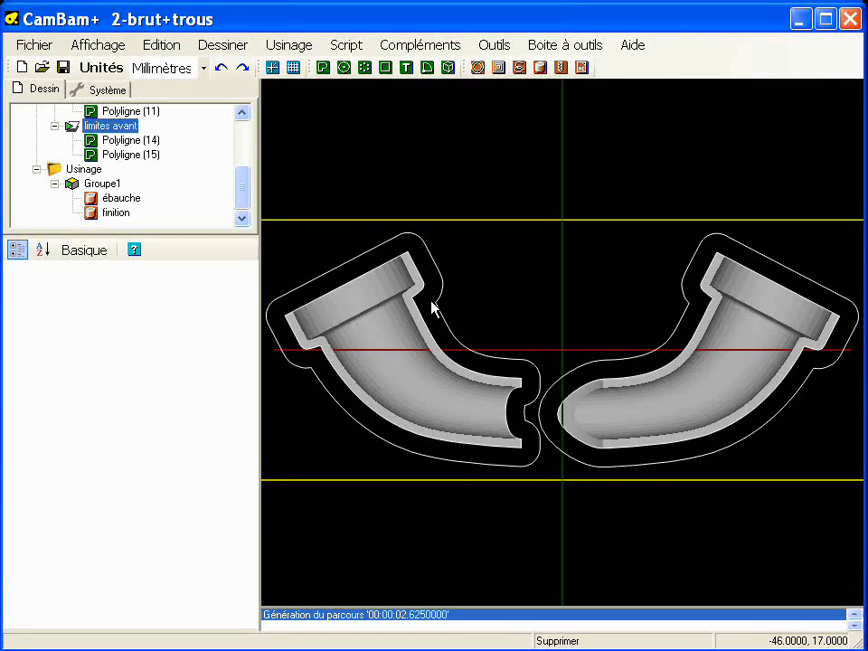
# - Offset the contour polylines of both elbow halves outward by 3 mm
pyautogui.scroll(1, 433, 303)
pyautogui.click(419, 299)
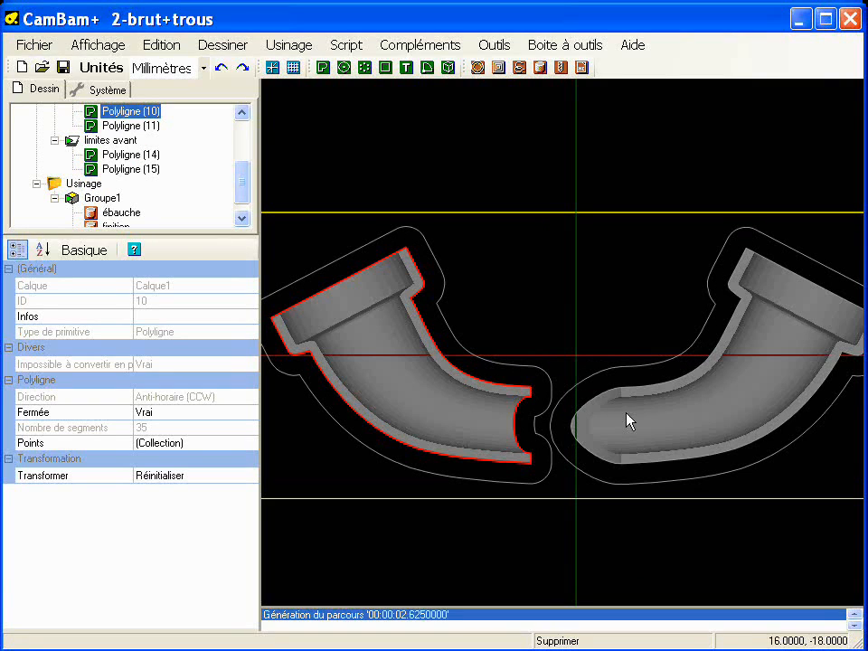
pyautogui.keyDown('ctrl'); pyautogui.click(607, 397); pyautogui.keyUp('ctrl')
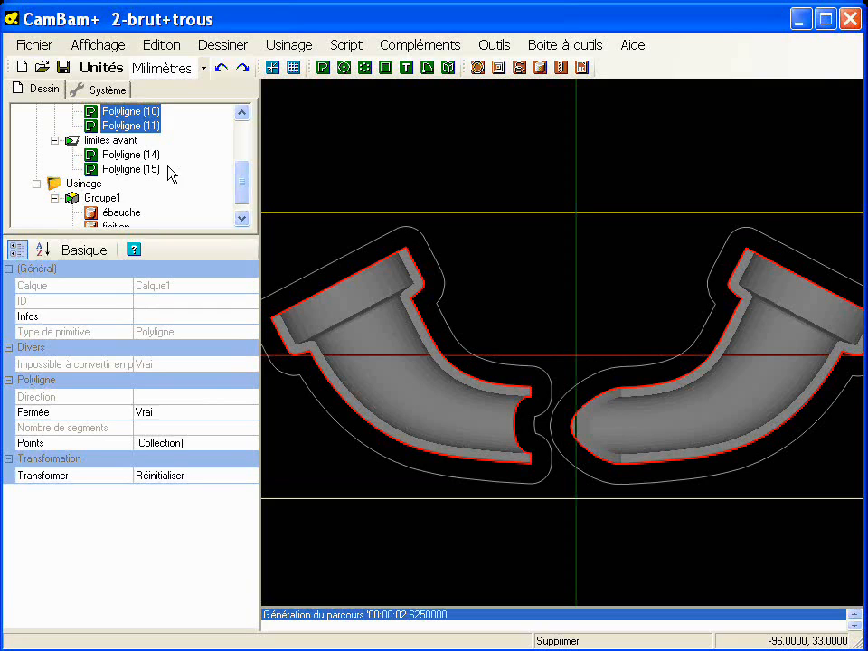
pyautogui.click(160, 45)
pyautogui.click(179, 107)
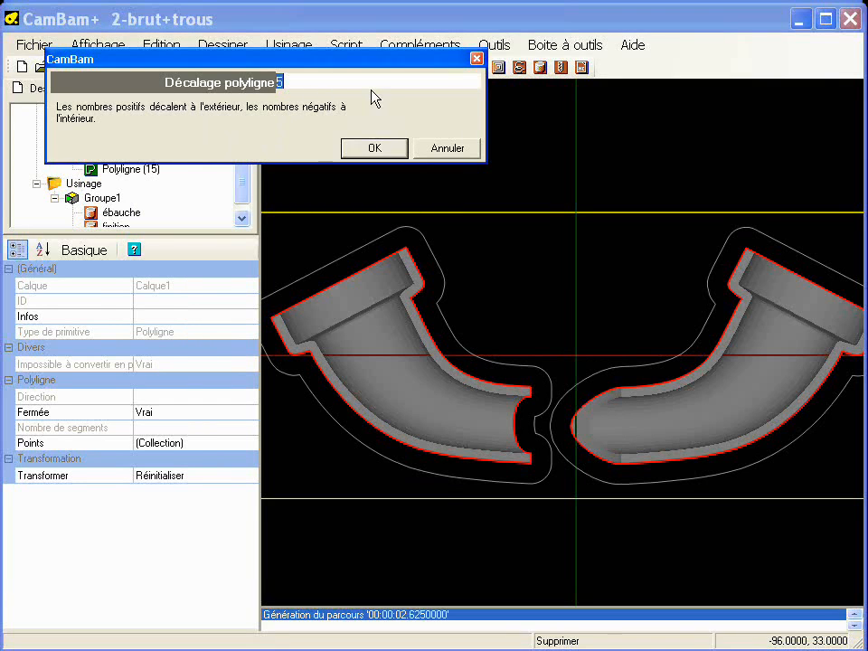
pyautogui.write('3')
pyautogui.click(374, 150)
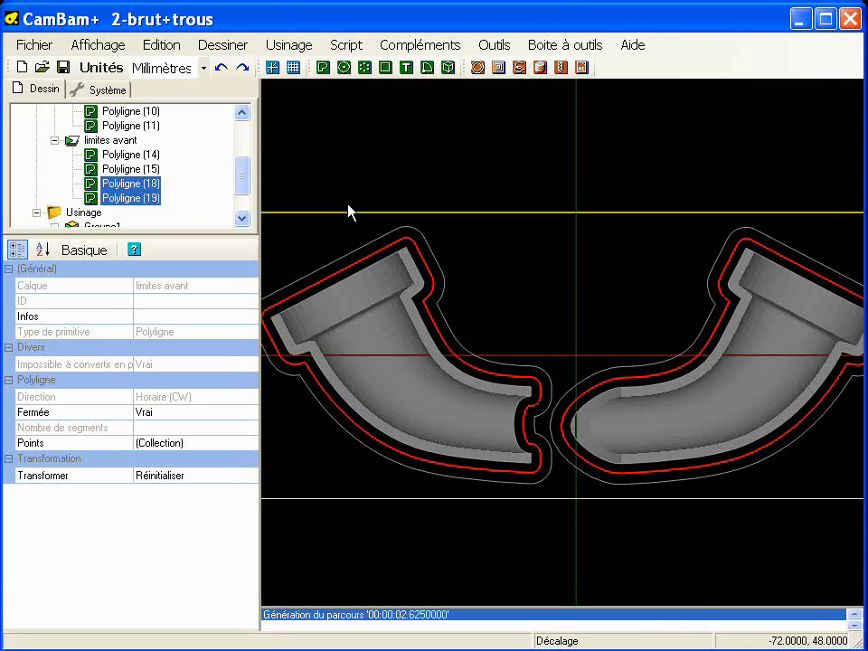
# - Set the limit shapes of the finition operation to the new inner offset polylines around both elbow halves
pyautogui.moveTo(244, 188); pyautogui.dragTo(244, 206)
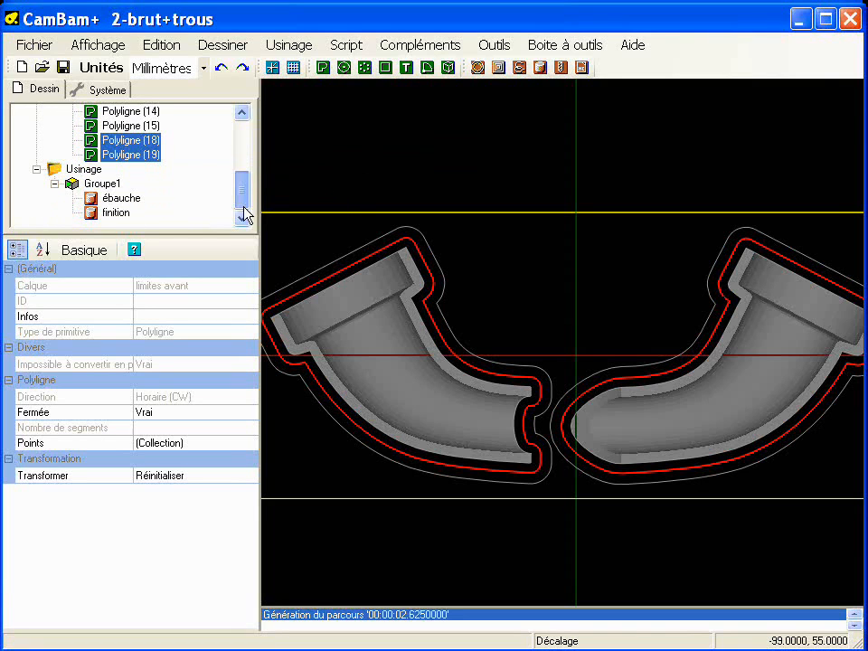
pyautogui.click(117, 212)
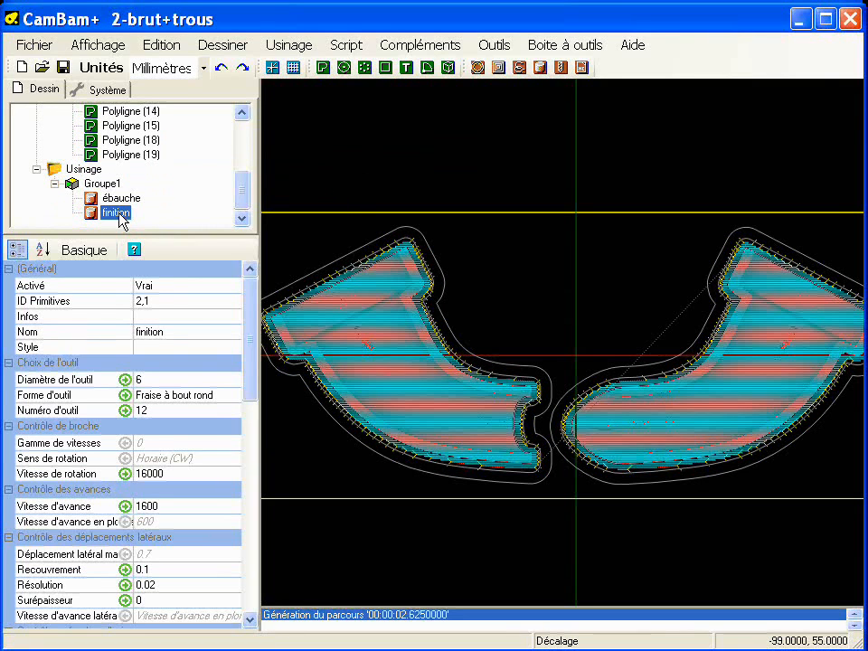
pyautogui.click(247, 441)
pyautogui.click(231, 520)
pyautogui.click(231, 520)
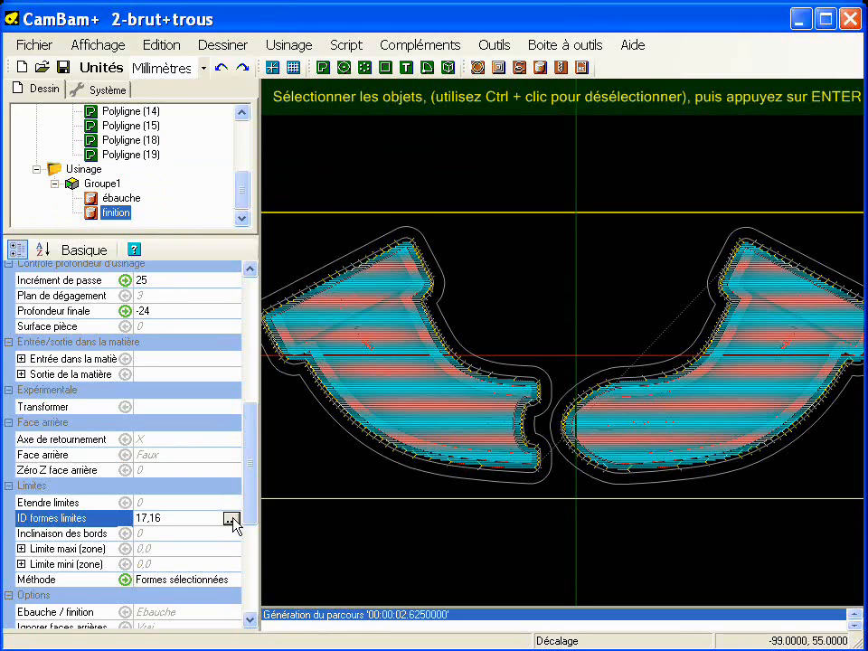
pyautogui.click(505, 323)
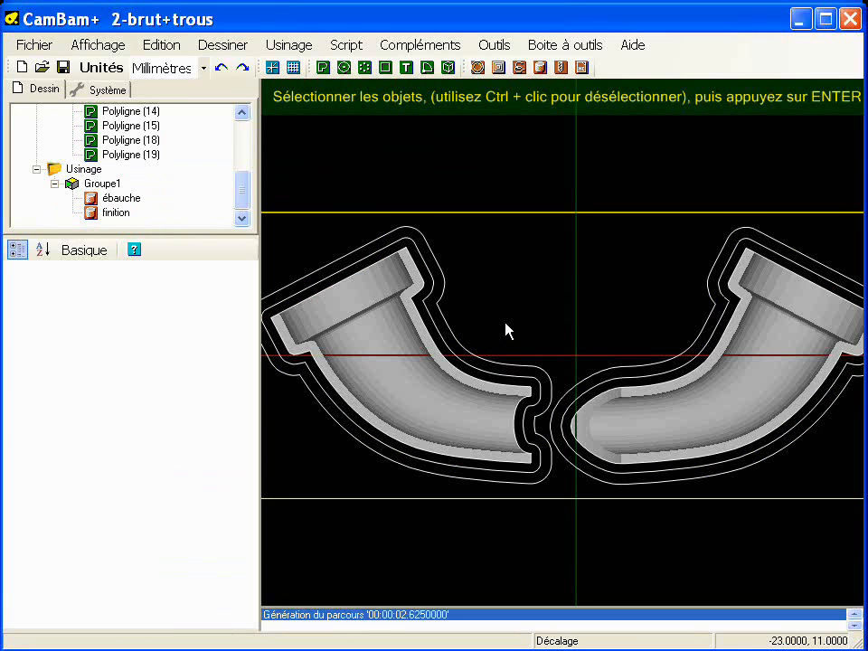
pyautogui.click(547, 435)
pyautogui.click(564, 431)
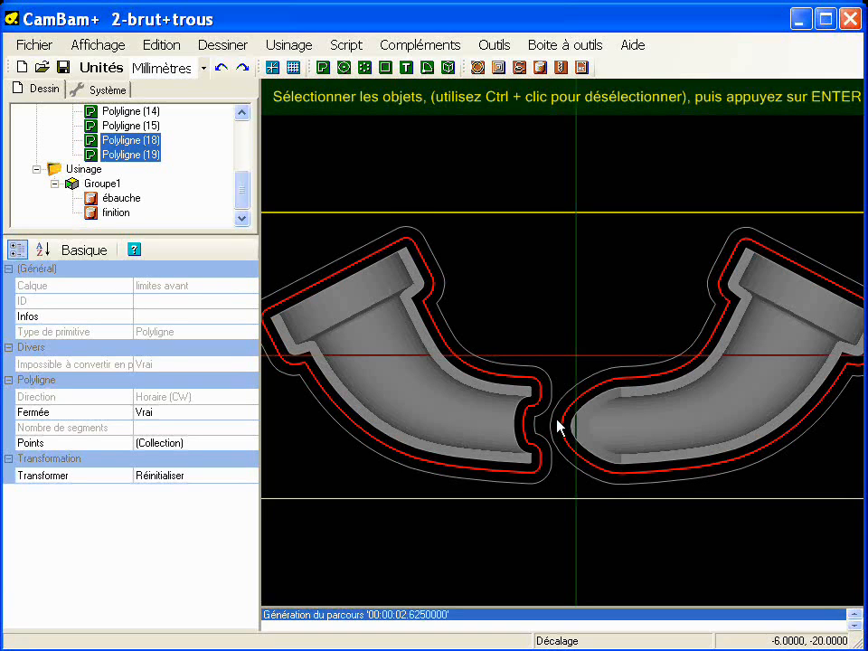
pyautogui.press('Return')
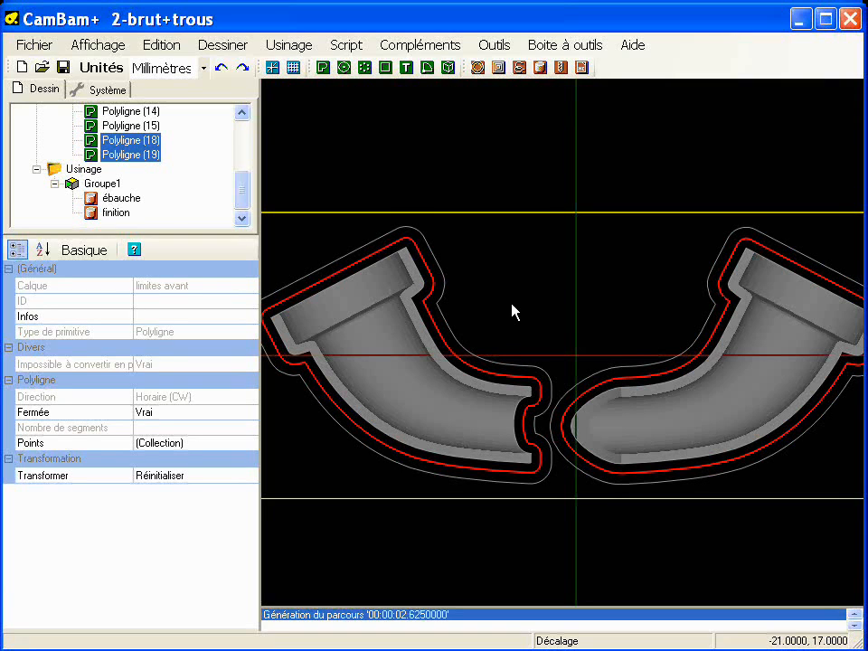
# - Regenerate the finition toolpath and compare its passes over the elbow half with those of ébauche
pyautogui.rightClick(130, 215)
pyautogui.click(167, 221)
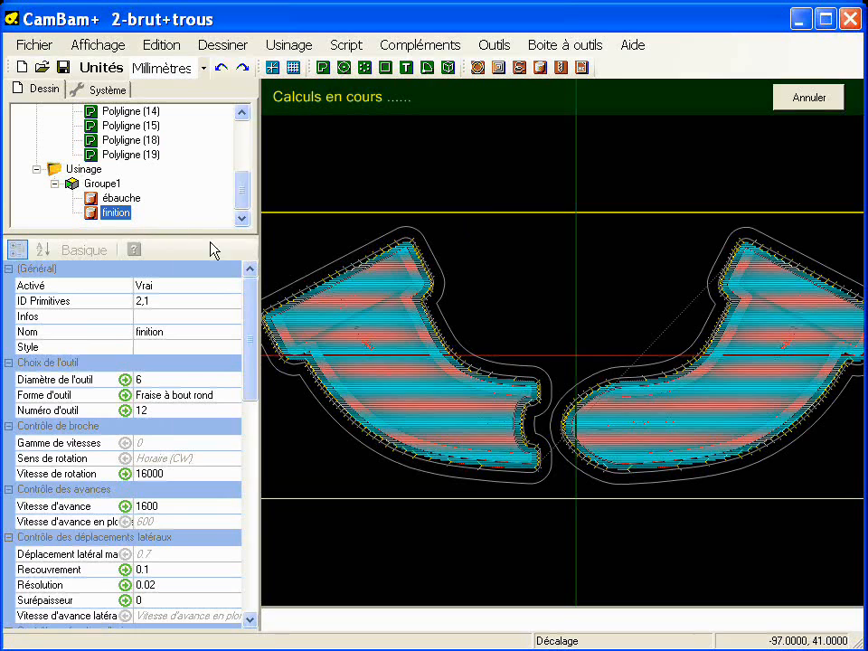
pyautogui.scroll(5, 434, 317)
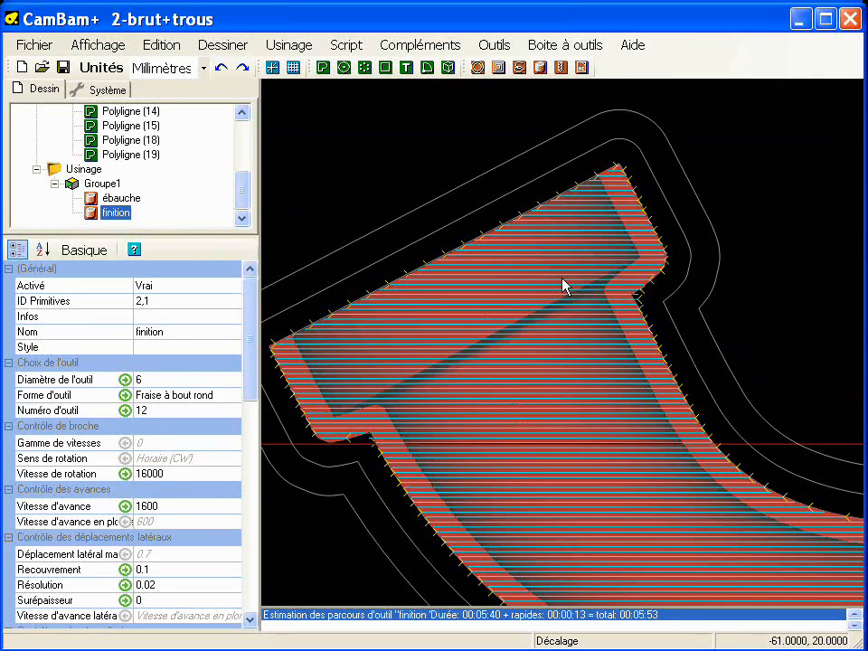
pyautogui.scroll(1, 591, 304)
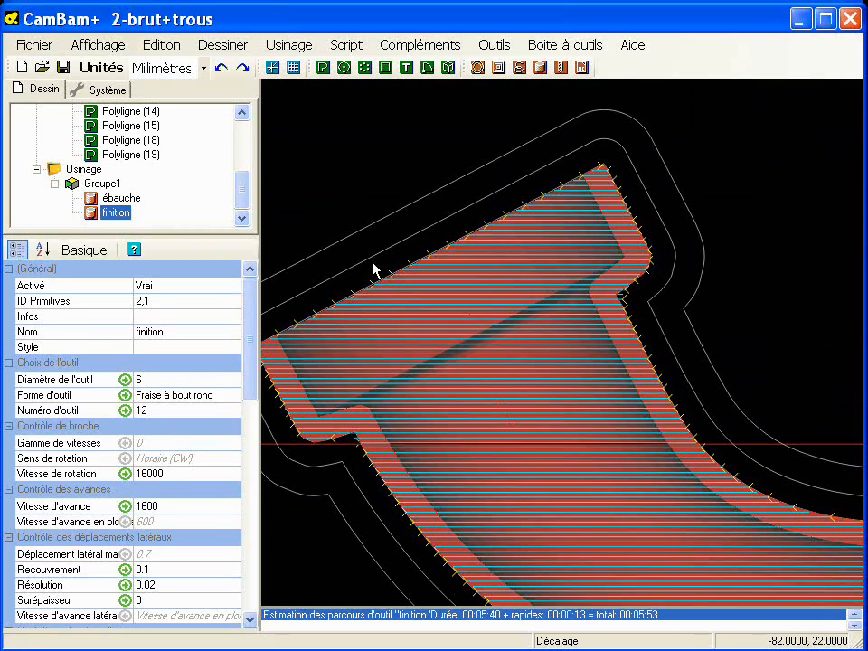
pyautogui.click(131, 198)
pyautogui.click(126, 212)
pyautogui.click(126, 198)
pyautogui.keyDown('alt'); pyautogui.moveTo(476, 380); pyautogui.dragTo(556, 358); pyautogui.keyUp('alt')
# - Create the G-code file for all machining operations again, overwriting 2-brut+trous.nc
pyautogui.click(80, 171)
pyautogui.rightClick(80, 173)
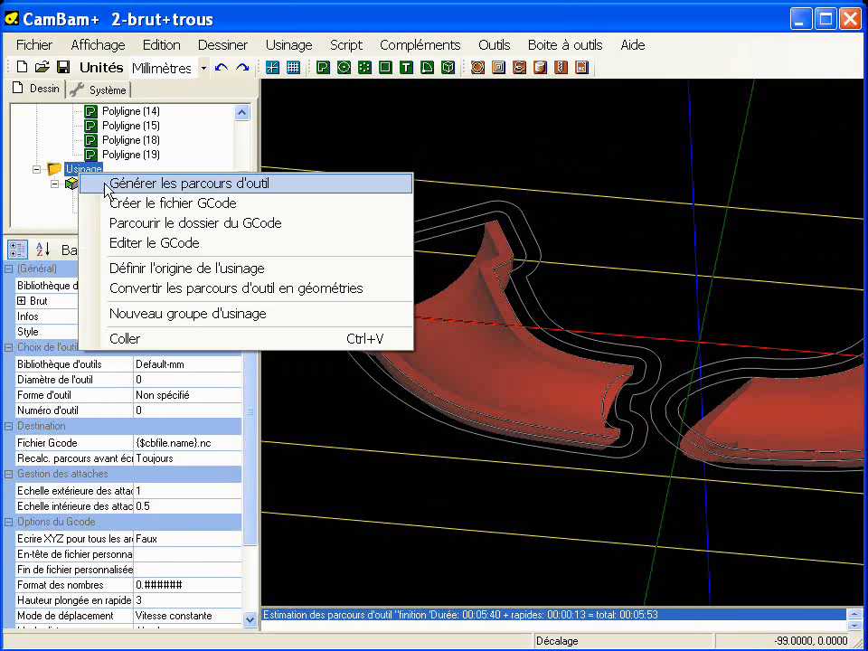
pyautogui.click(109, 202)
pyautogui.click(443, 390)
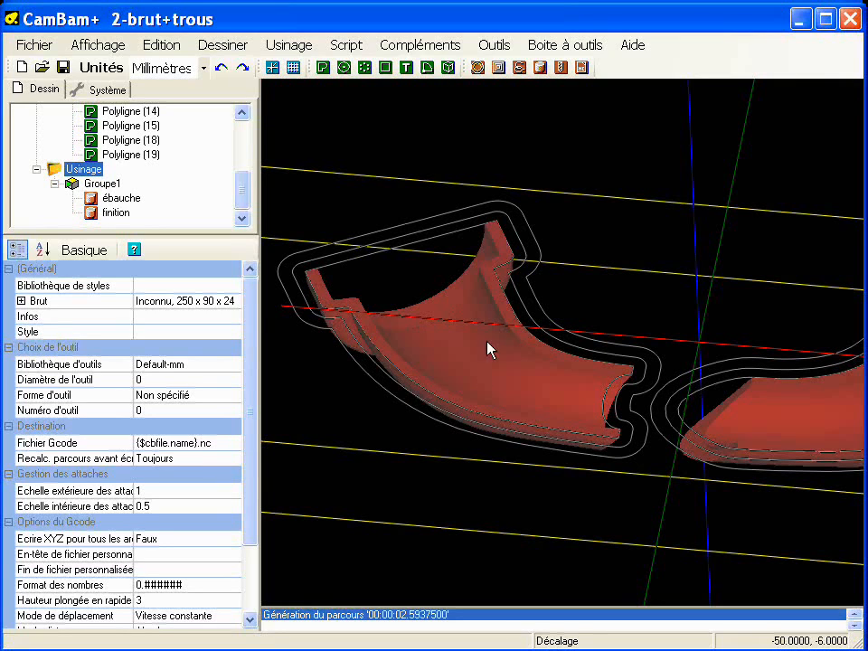
# - Open the new G-code in CutViewer and run the machining simulation to the end of the program
pyautogui.click(494, 45)
pyautogui.click(517, 263)
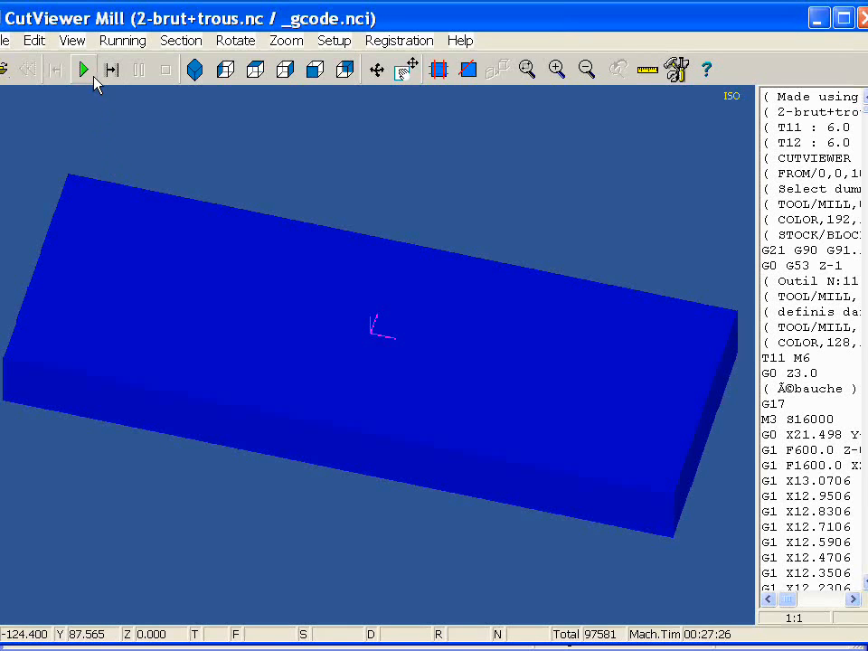
pyautogui.click(91, 72)
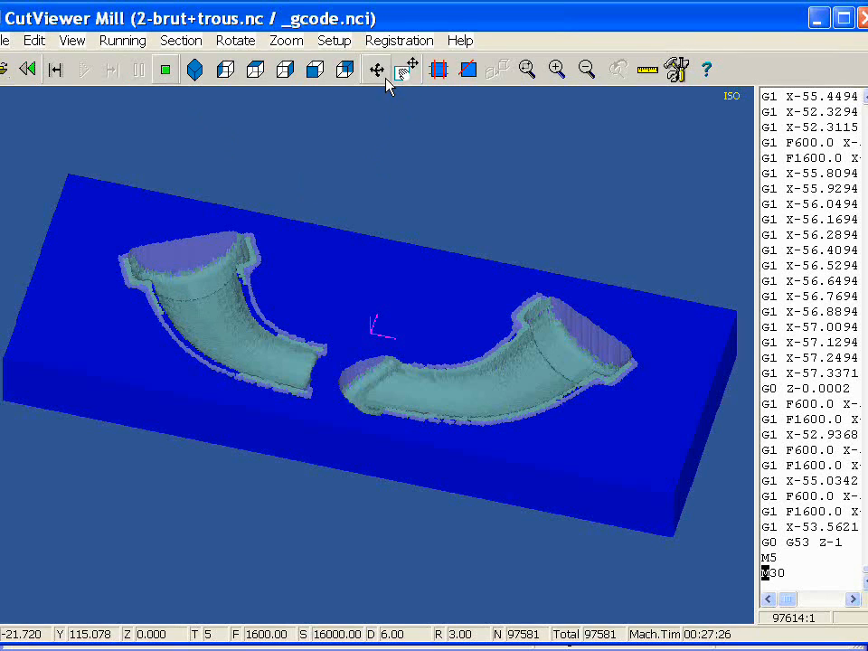
# - Examine the finished socket and rim of the first elbow half up close from several angles, and close the simulation
pyautogui.moveTo(66, 207); pyautogui.dragTo(363, 384)
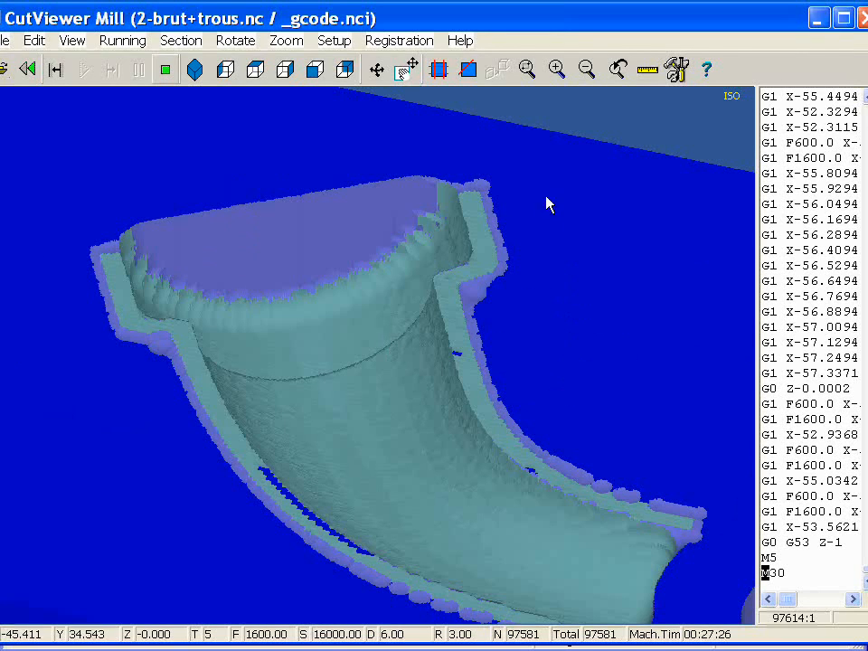
pyautogui.click(378, 71)
pyautogui.moveTo(333, 383); pyautogui.dragTo(367, 391)
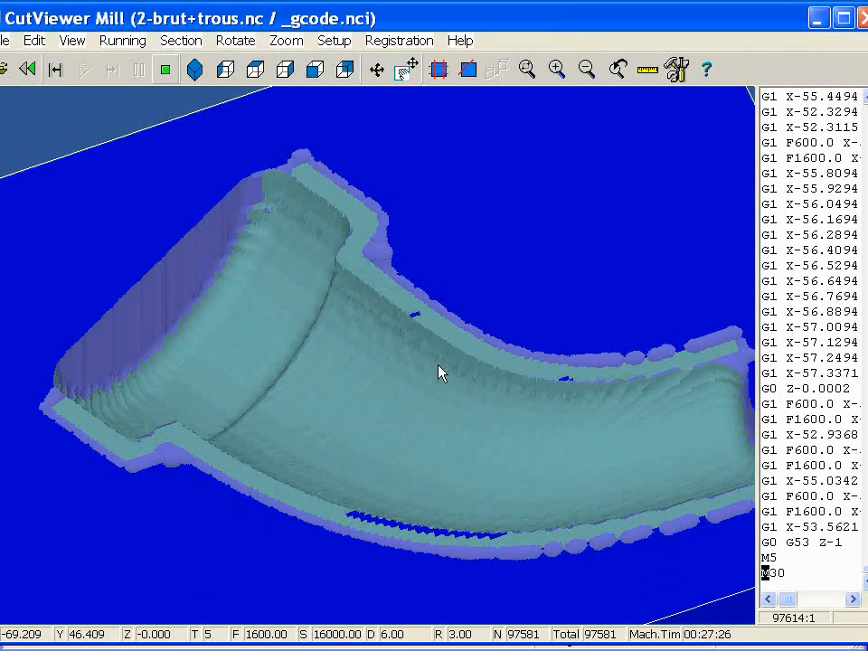
pyautogui.click(396, 79)
pyautogui.moveTo(371, 341); pyautogui.dragTo(210, 321)
pyautogui.moveTo(337, 325); pyautogui.dragTo(536, 335)
pyautogui.click(863, 18)
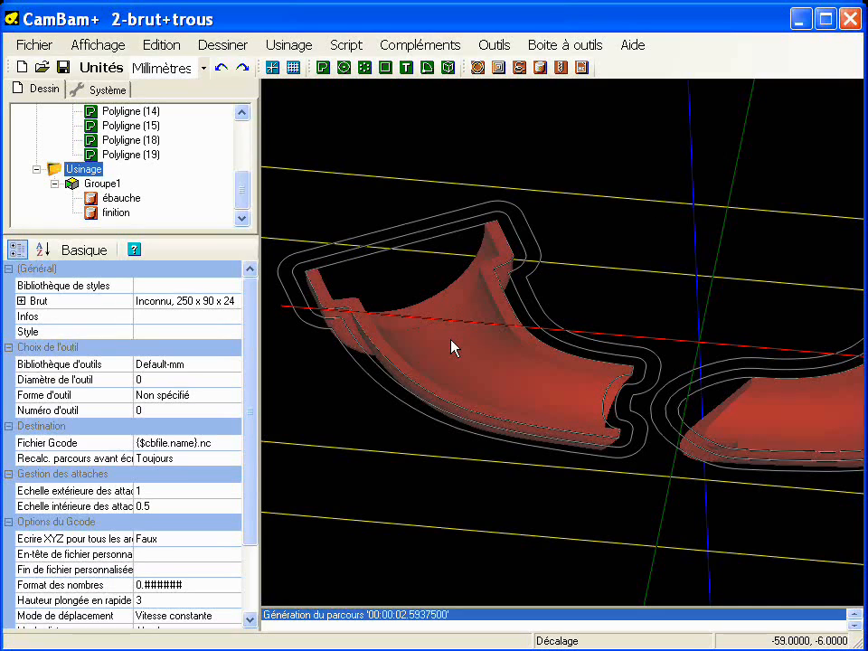
# - Inspect the circle at each end of the stock with the whole block in 3D view, and clear the selection
pyautogui.scroll(-4, 451, 339)
pyautogui.keyDown('alt'); pyautogui.moveTo(482, 370); pyautogui.dragTo(512, 383); pyautogui.keyUp('alt')
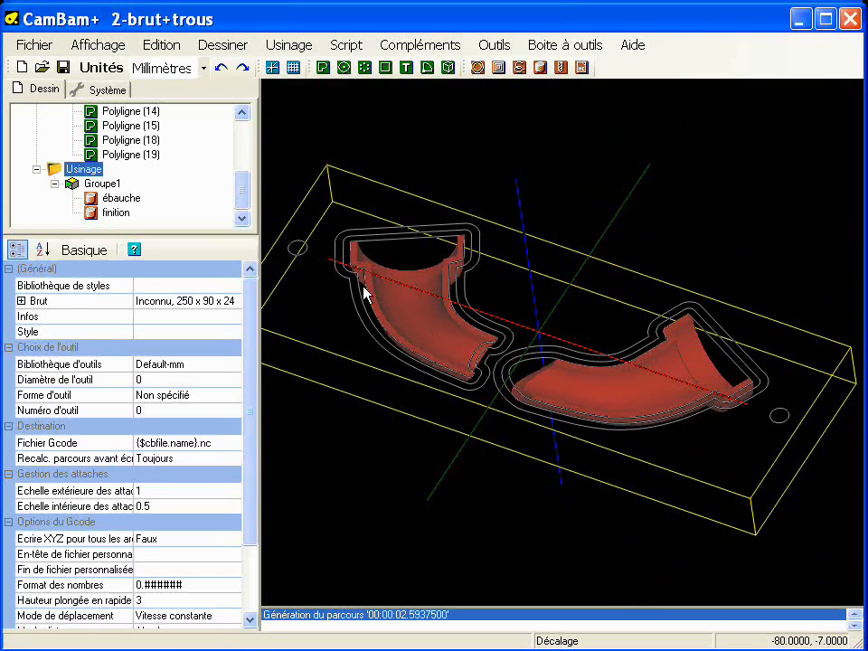
pyautogui.click(294, 253)
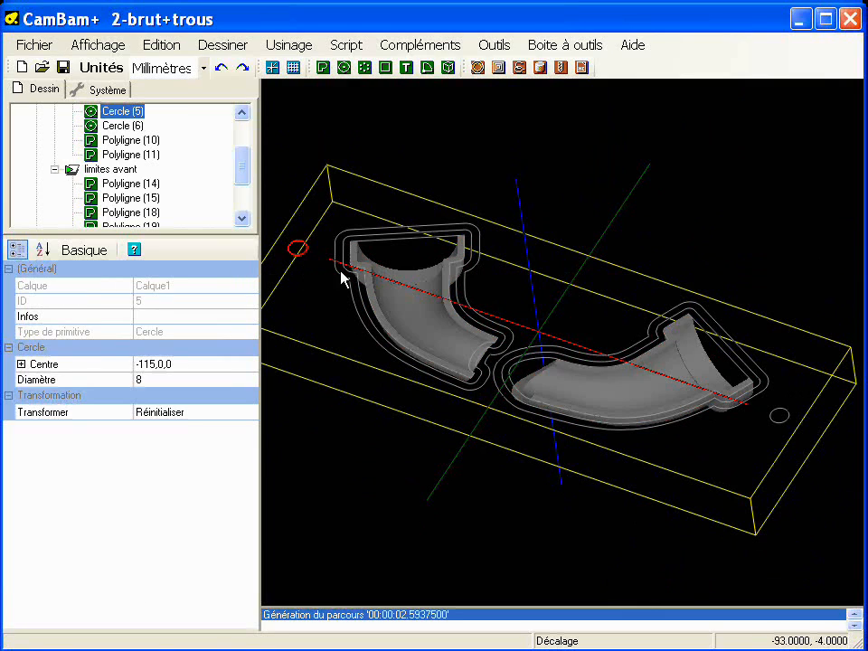
pyautogui.click(778, 418)
pyautogui.click(534, 155)
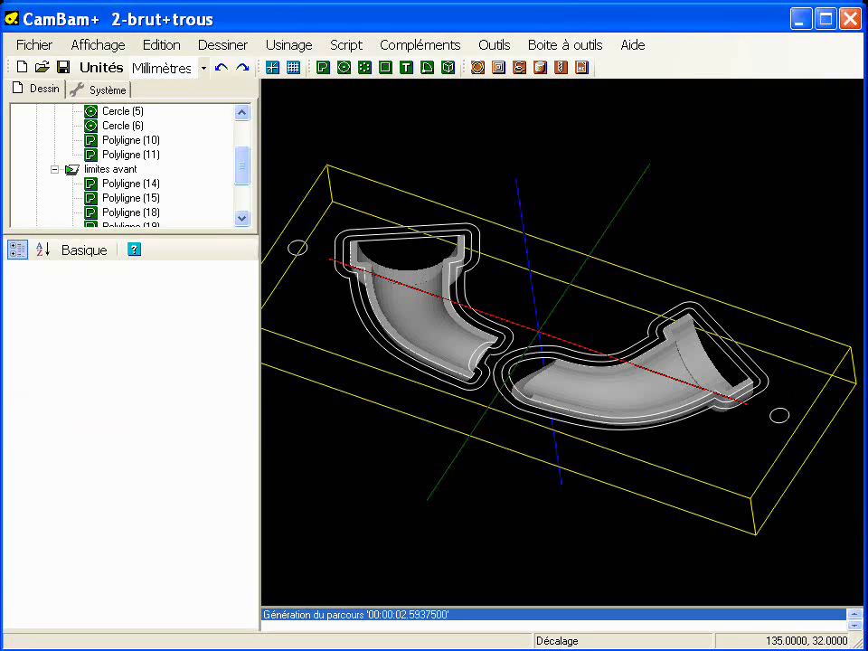